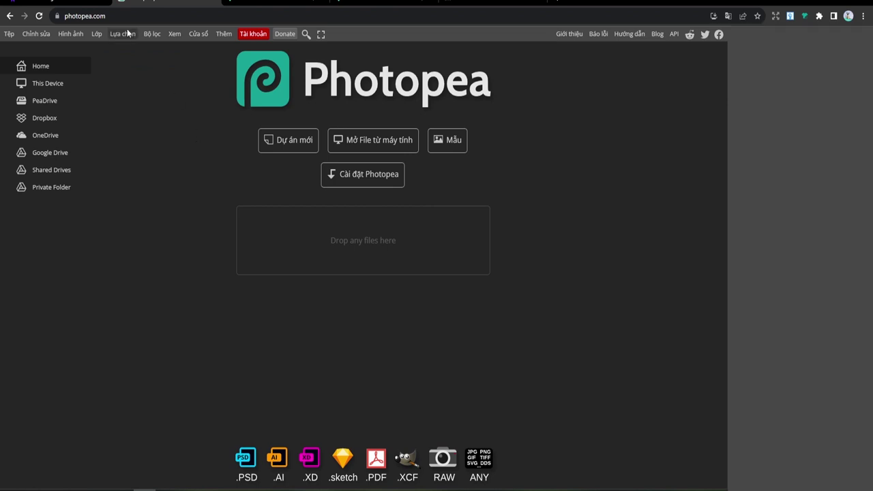
Create a new blank white document 512 px wide and 512 px high.
click(301, 142)
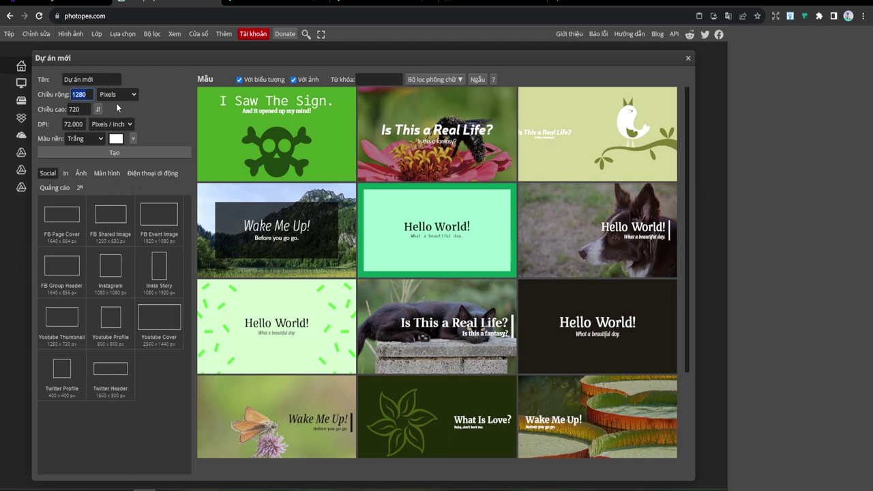
text(512)
click(77, 109)
text(512)
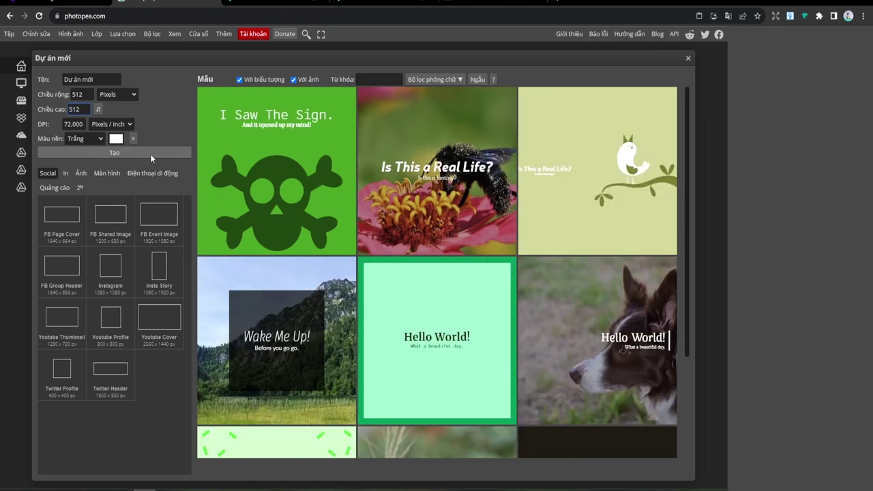
click(151, 156)
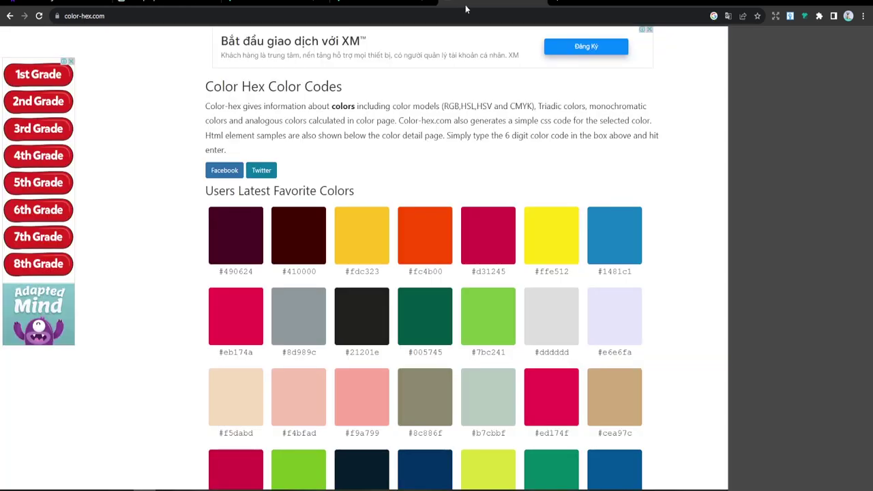
On color-hex.com, select the tan hex code #cea97c from the favourite colours.
click(472, 2)
scroll(184, 240, down, 3)
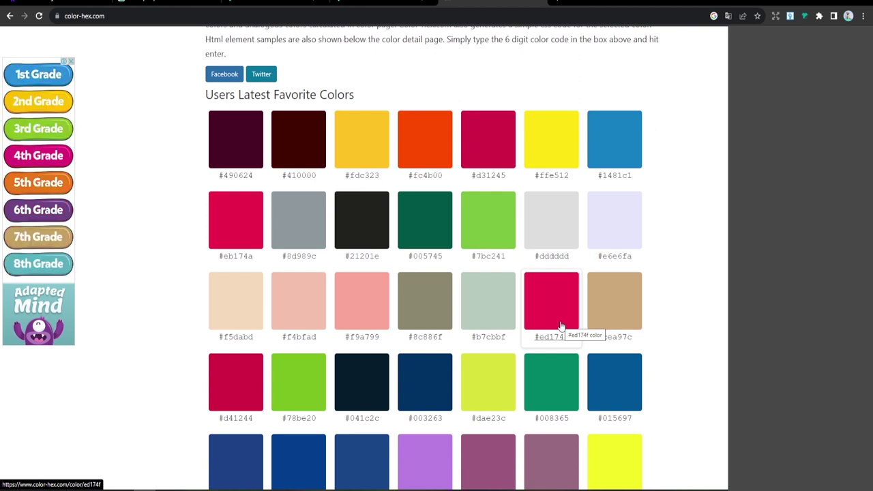
scroll(561, 327, down, 1)
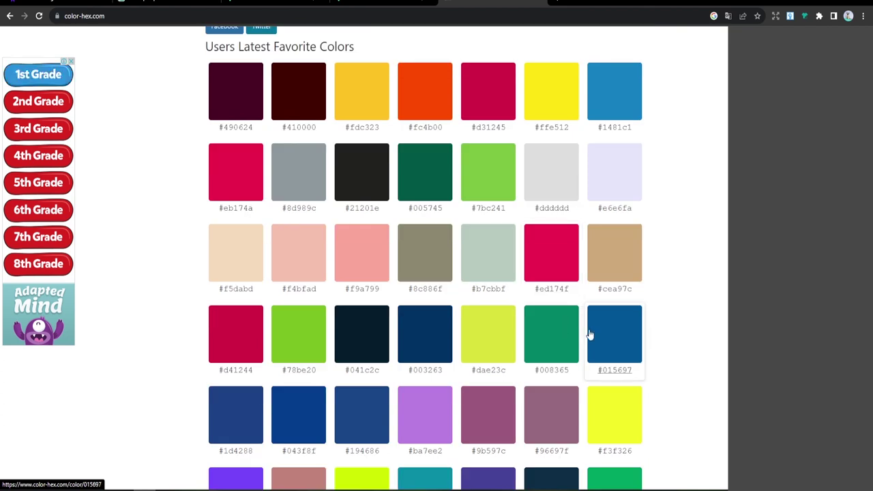
drag(637, 292, 595, 293)
key(ctrl+c)
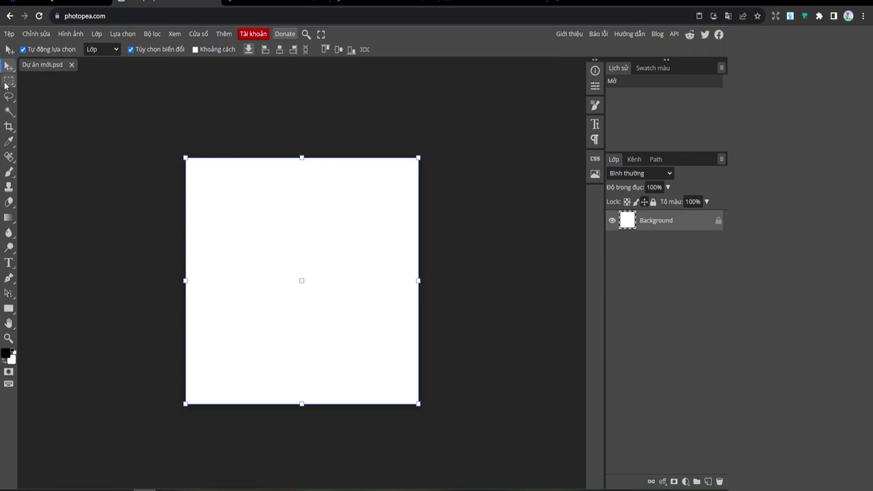
Set the foreground colour to cea97c and fill the Background layer with that tan.
click(6, 354)
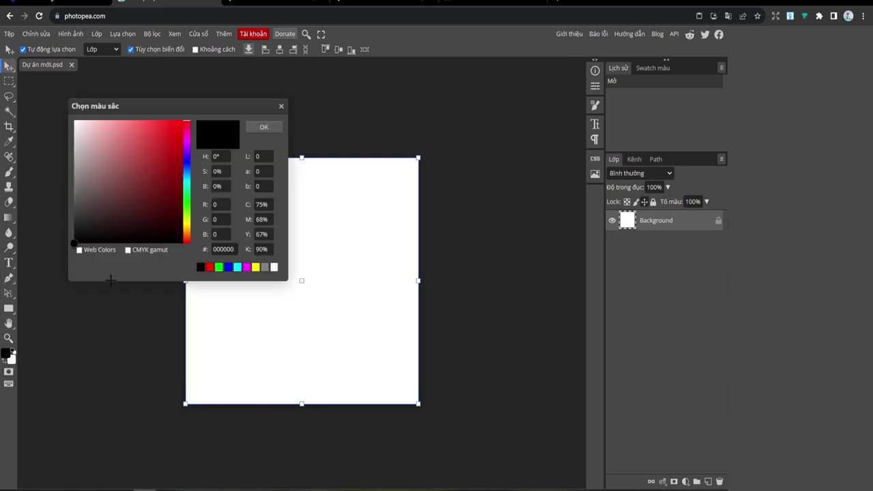
click(217, 249)
double_click(217, 249)
key(ctrl+v)
click(211, 250)
key(Delete)
click(262, 128)
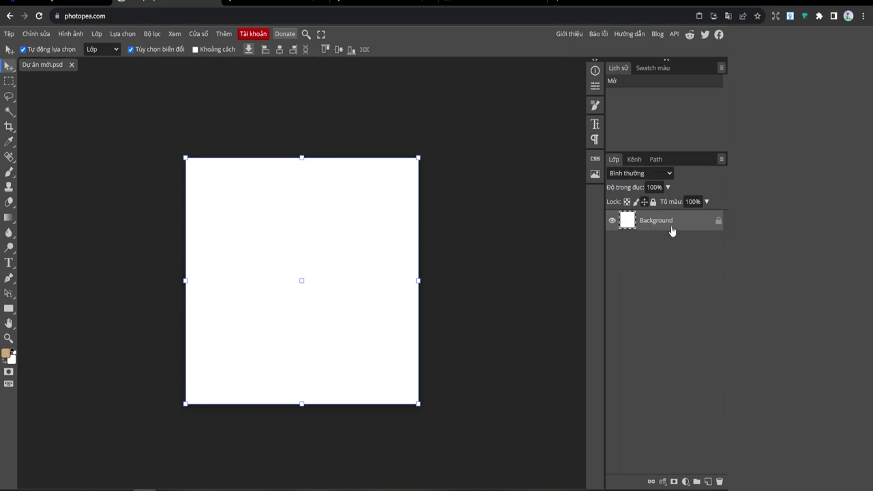
key(alt+BackSpace)
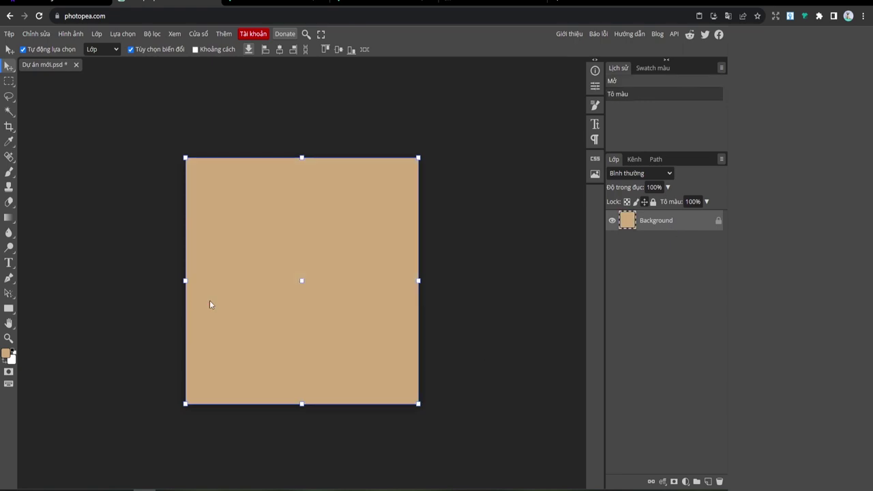
click(454, 263)
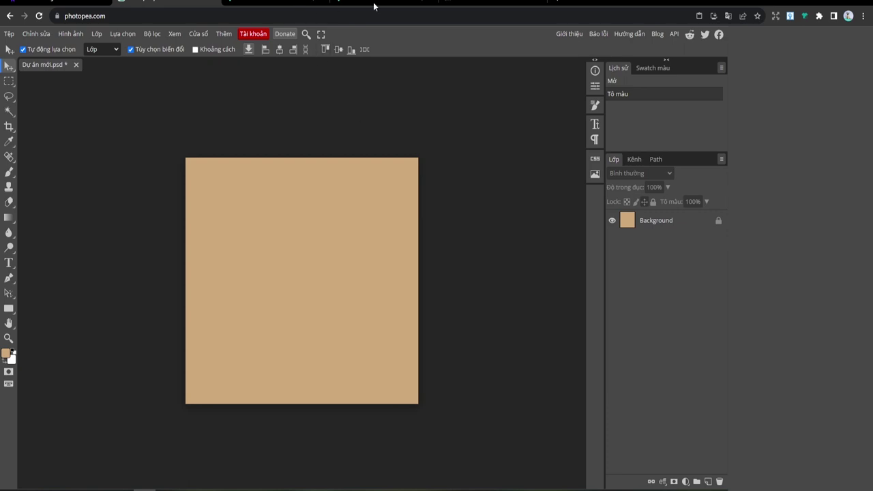
Search Flaticon for 'notebook' and download the notebook-with-pen icon as a PNG.
click(317, 2)
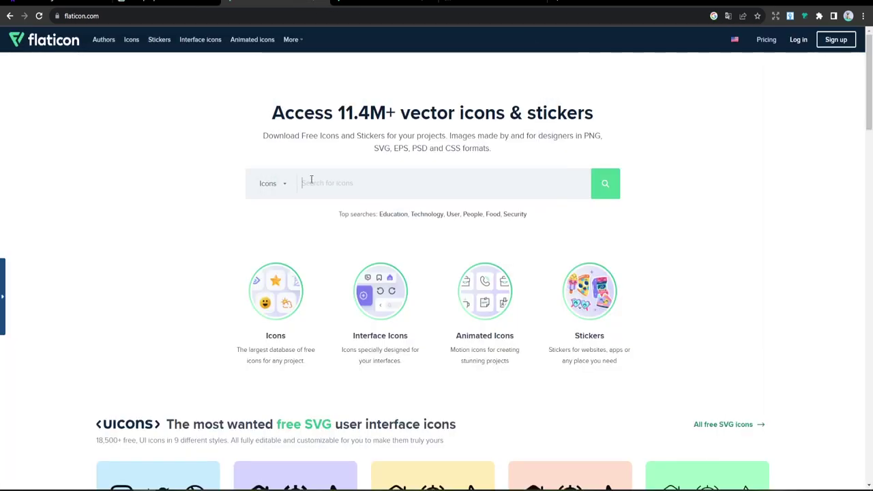
text(note)
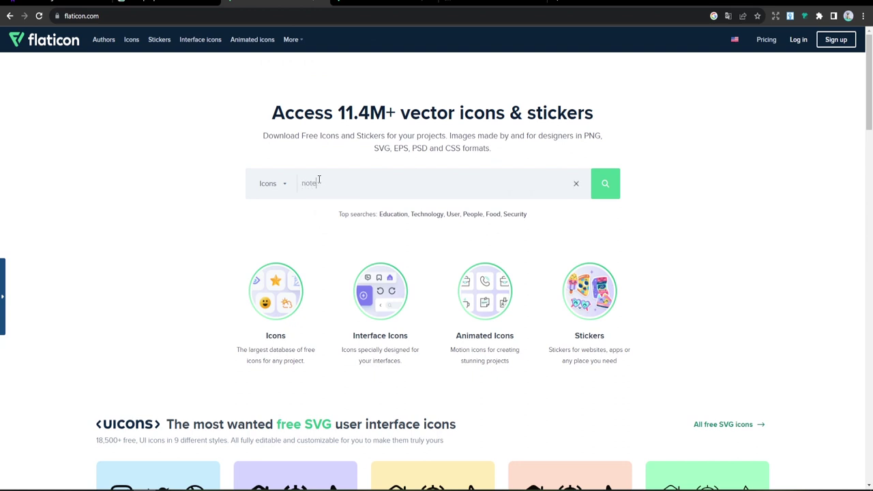
text(book)
key(Return)
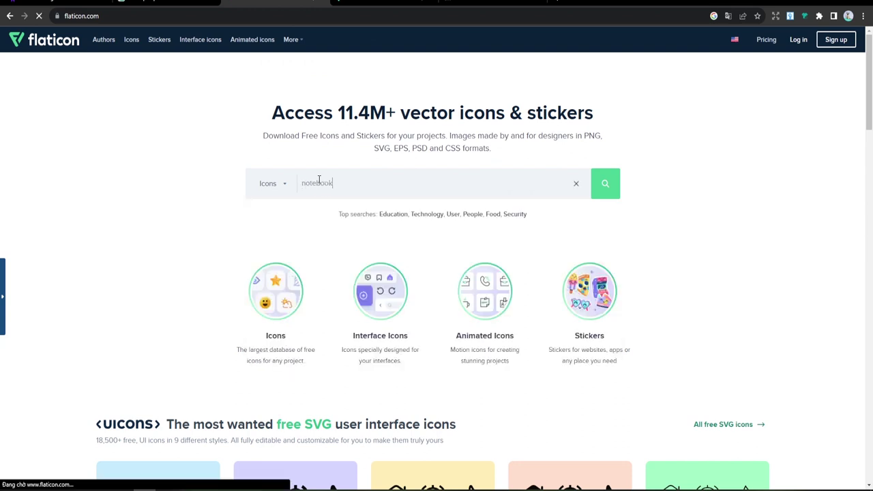
scroll(335, 273, down, 2)
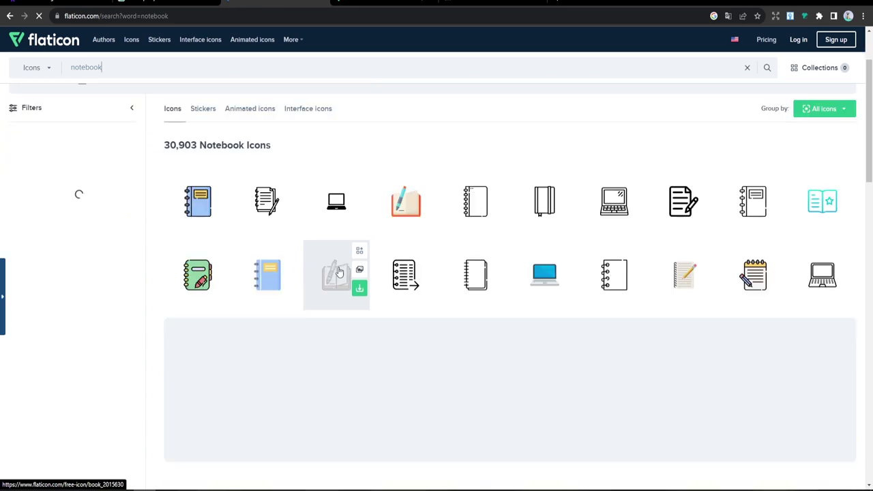
scroll(341, 293, down, 2)
scroll(345, 292, down, 1)
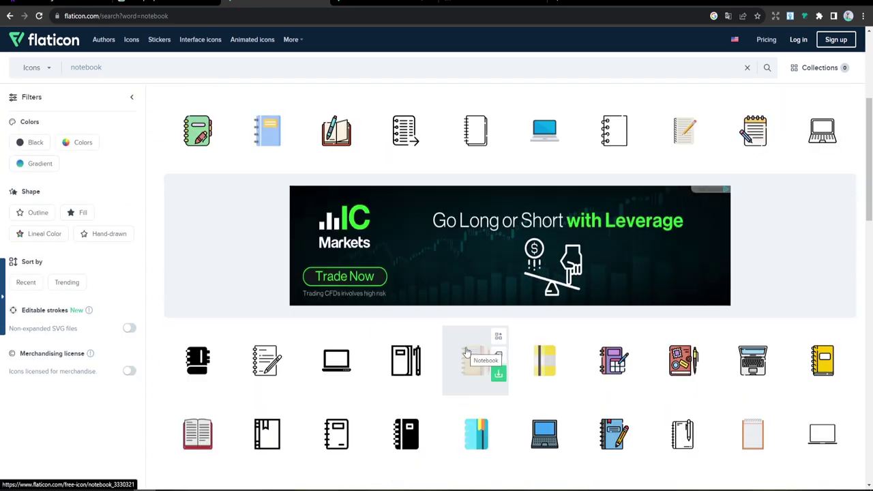
scroll(467, 352, down, 1)
scroll(466, 352, down, 1)
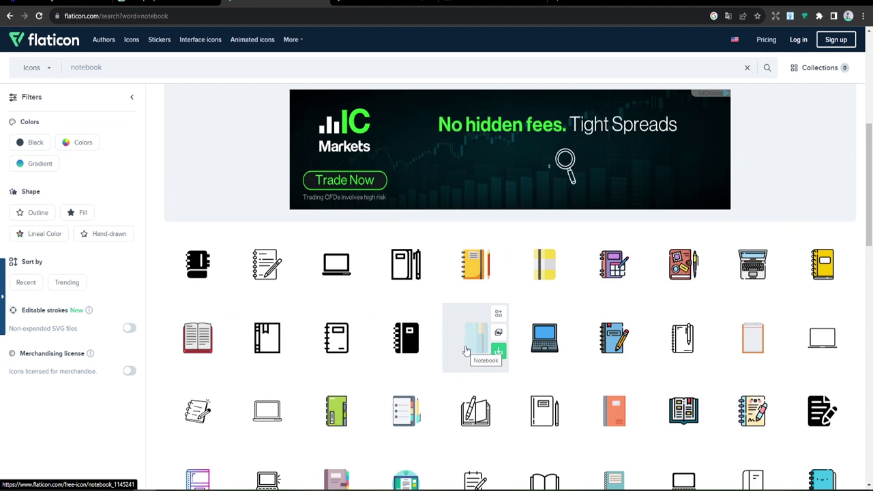
scroll(466, 351, down, 1)
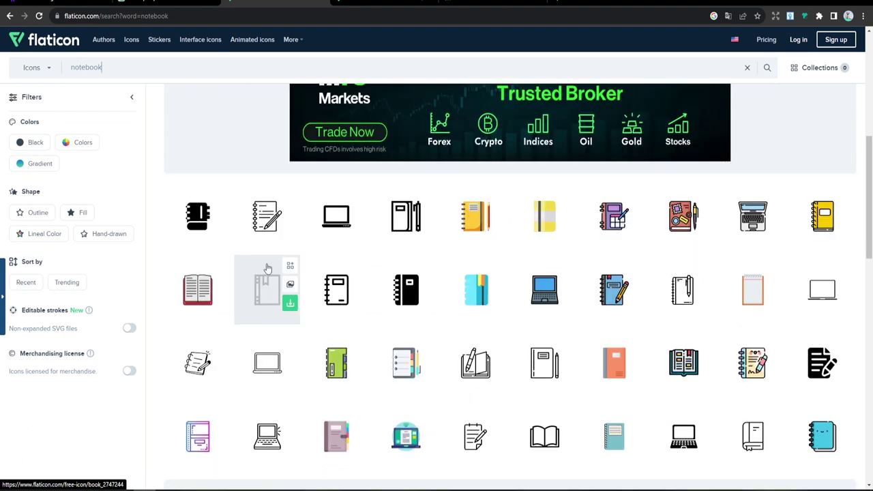
click(264, 220)
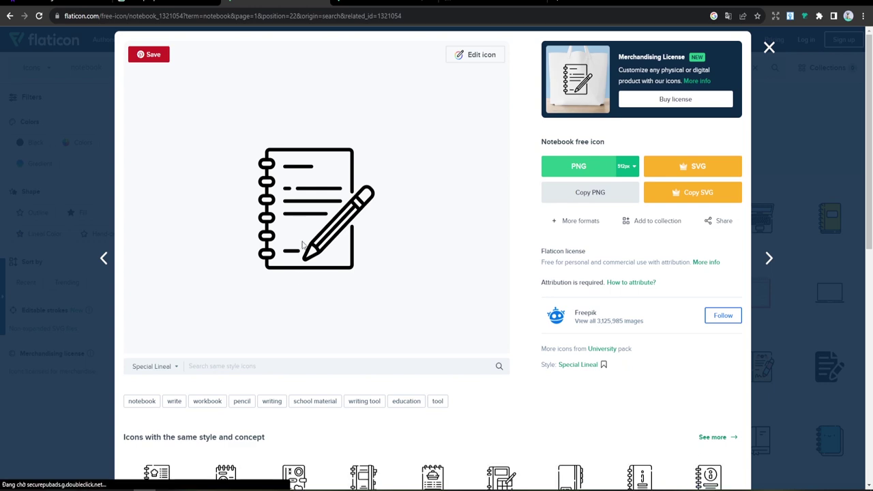
scroll(303, 245, down, 2)
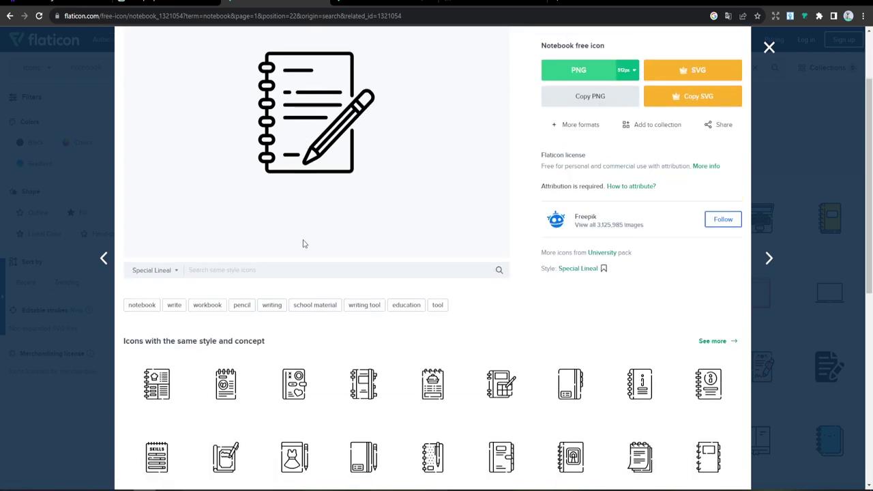
scroll(303, 244, up, 2)
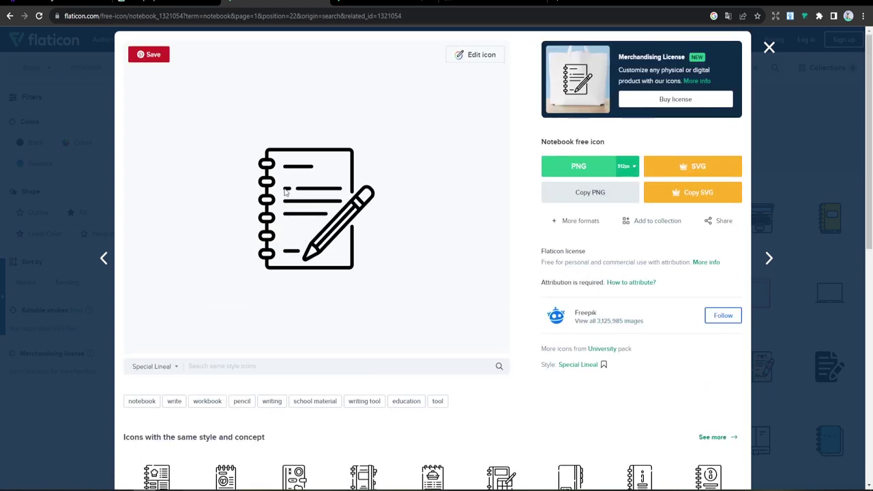
click(588, 168)
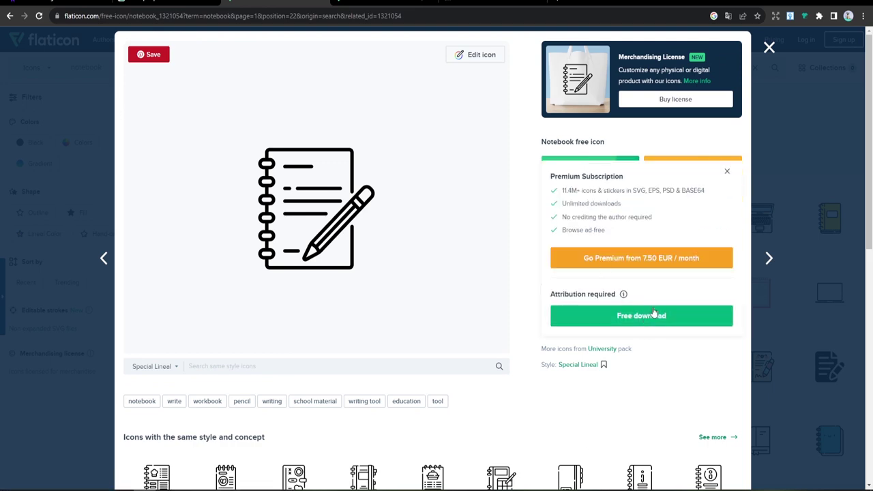
click(641, 315)
Download the information notebook icon as a PNG as well.
scroll(541, 343, down, 2)
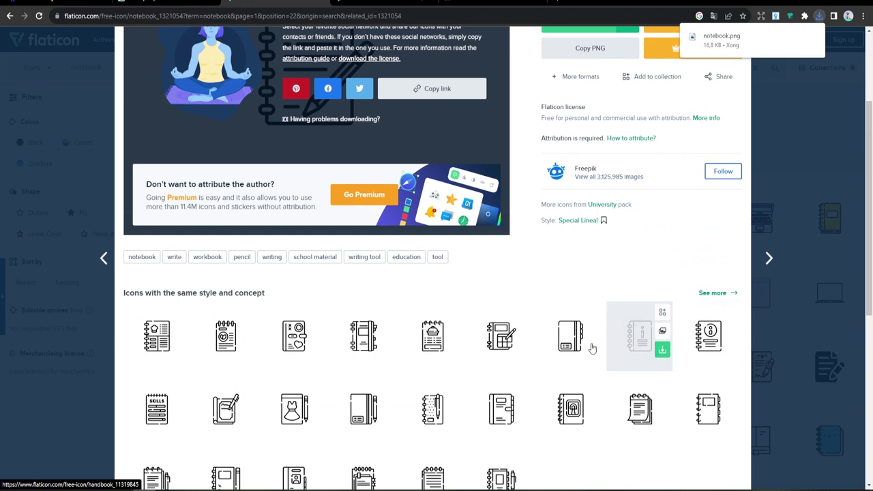
mouse_move(708, 336)
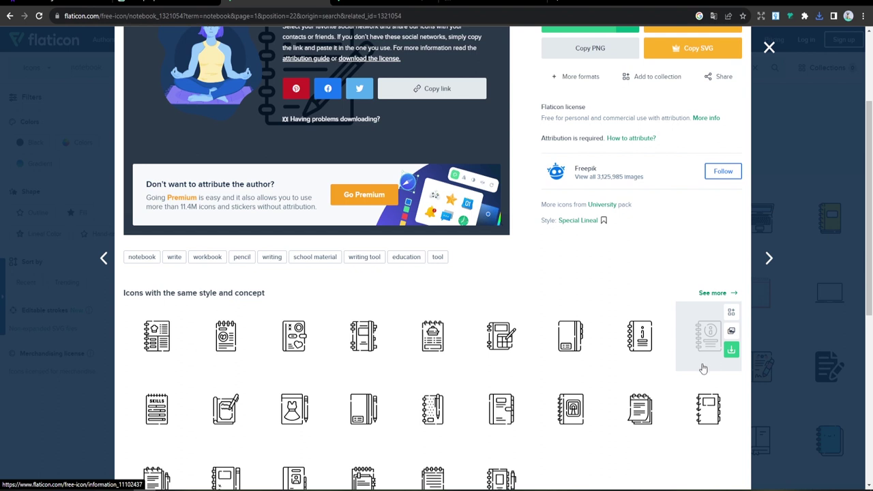
click(701, 344)
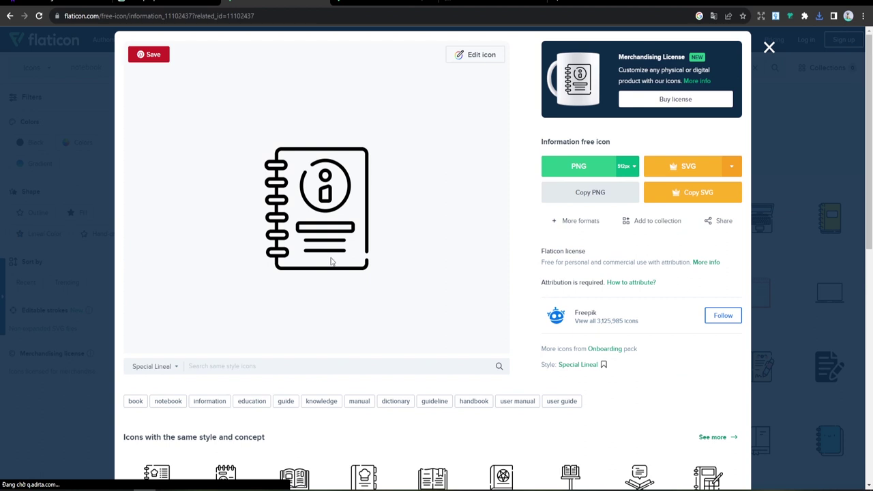
click(582, 171)
click(631, 315)
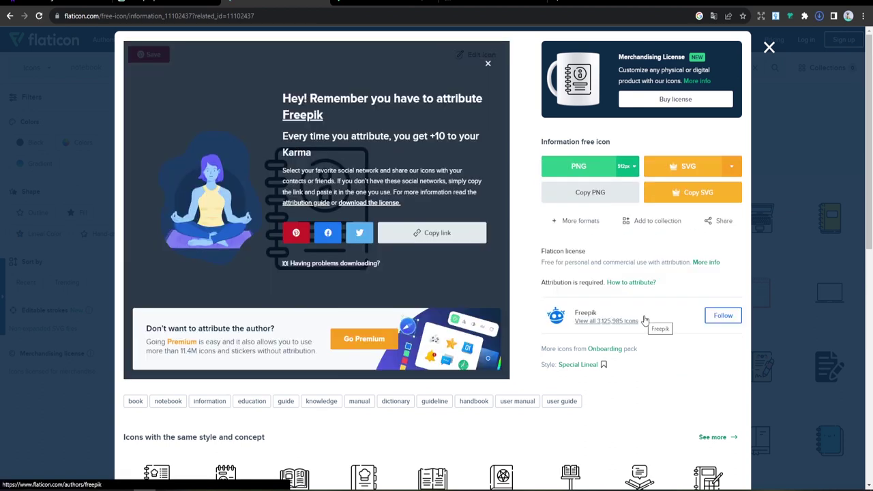
key(alt+Left)
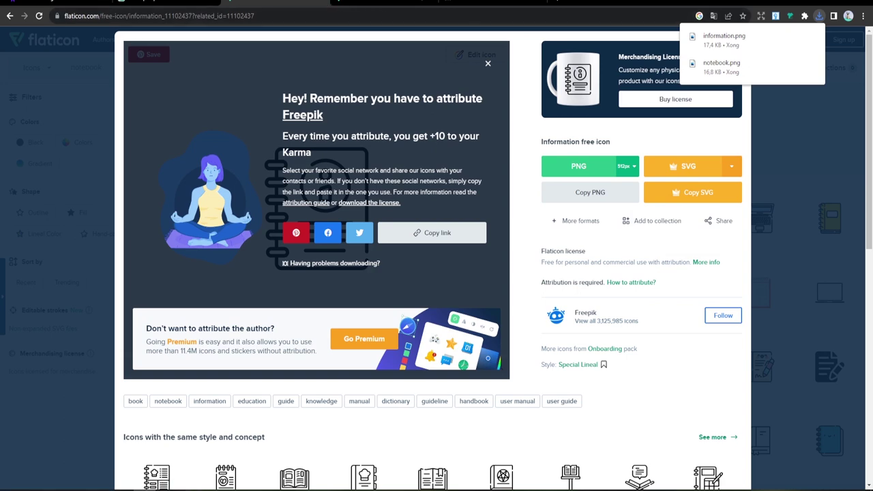
Search Flaticon for pen icons with 'pe' and browse the results.
text(pen)
key(Return)
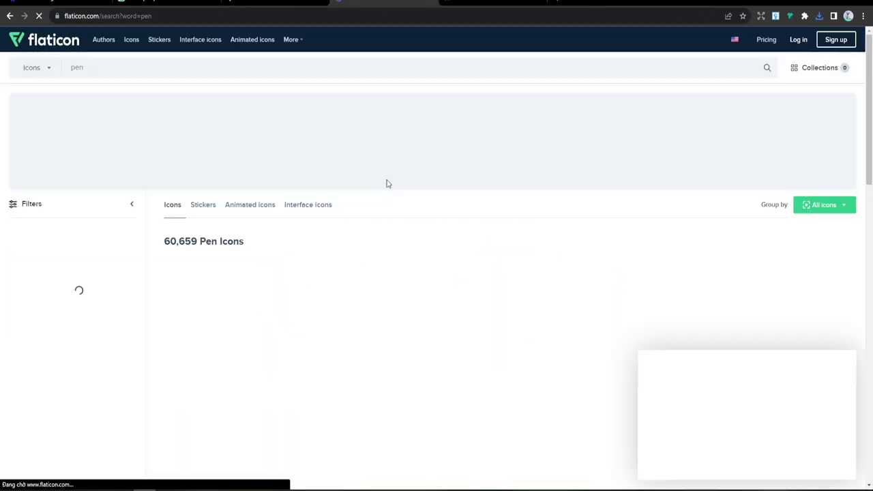
click(841, 365)
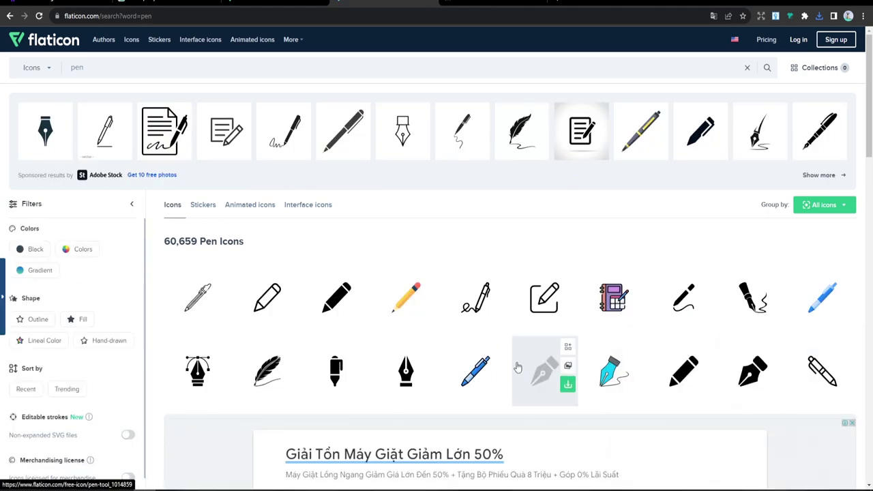
scroll(519, 368, down, 1)
scroll(534, 384, down, 1)
scroll(534, 384, down, 2)
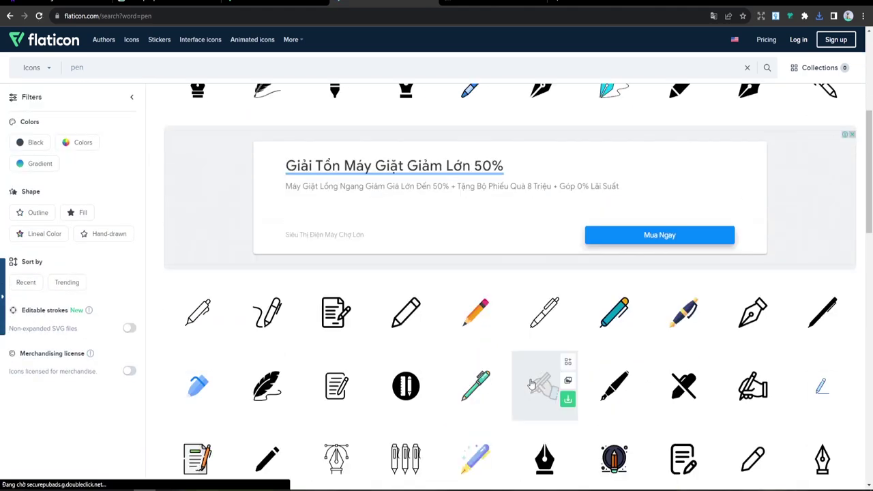
scroll(532, 384, down, 1)
scroll(532, 384, down, 1)
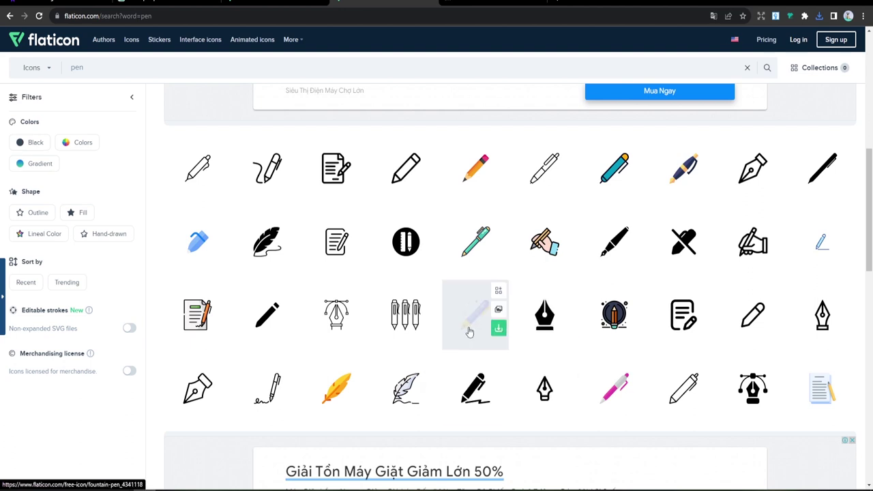
scroll(469, 333, down, 1)
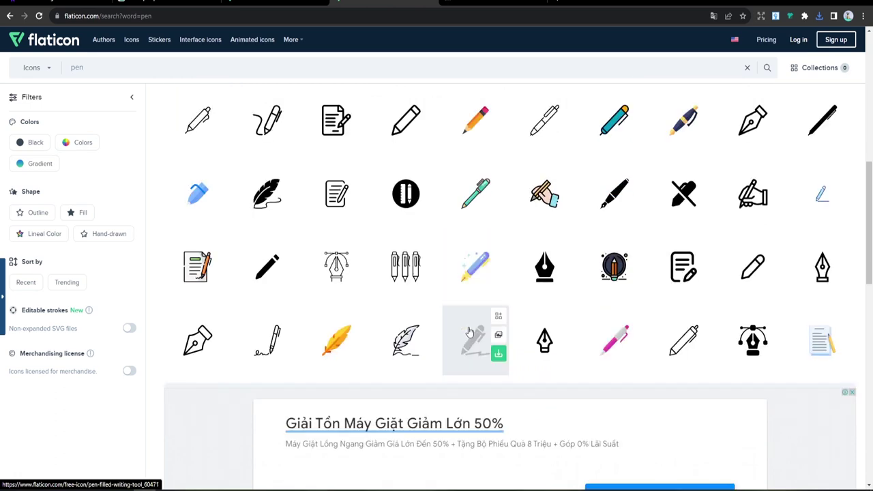
scroll(469, 332, down, 3)
scroll(538, 301, down, 3)
Download a solid black pen icon as a 512 px PNG and return to Photopea.
click(539, 301)
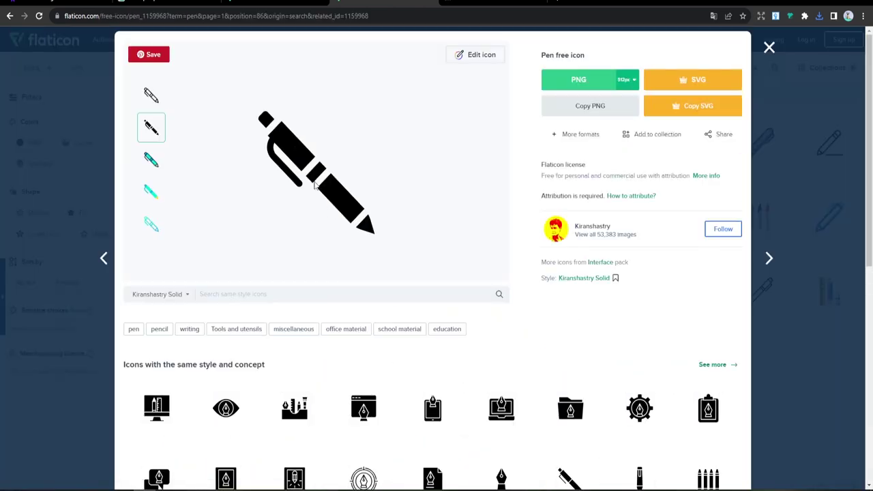
scroll(332, 206, down, 1)
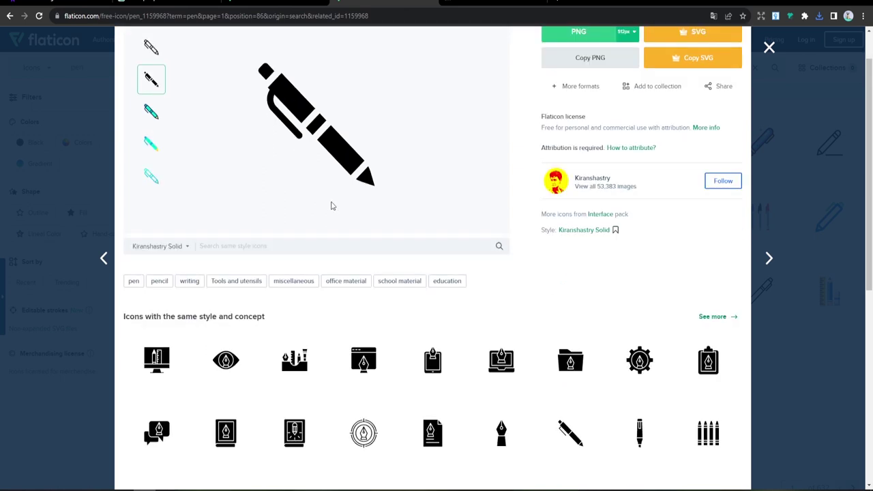
mouse_move(570, 480)
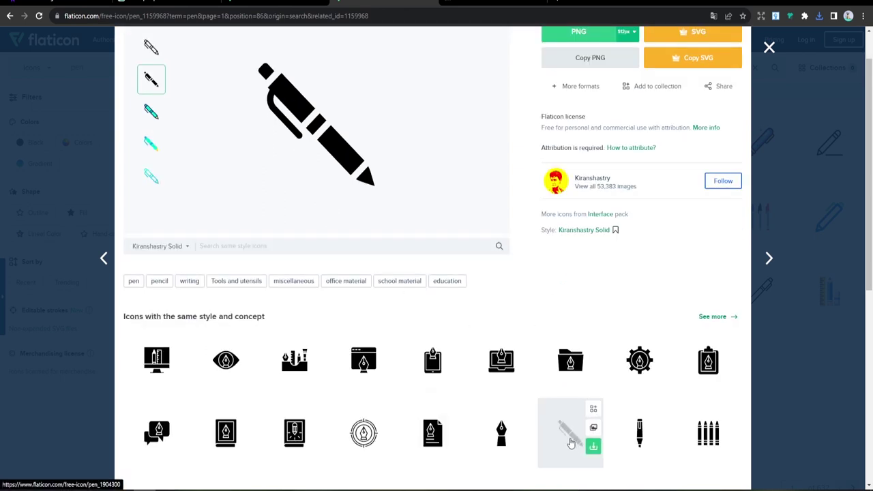
click(571, 440)
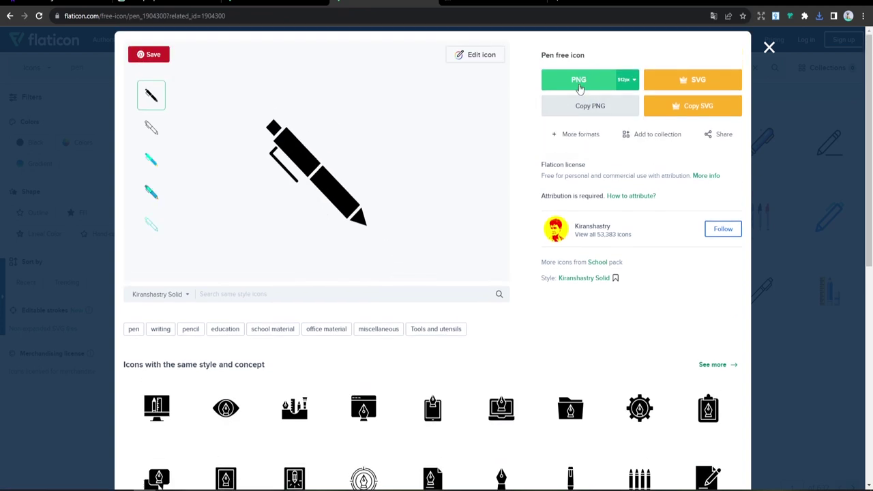
click(579, 81)
click(635, 230)
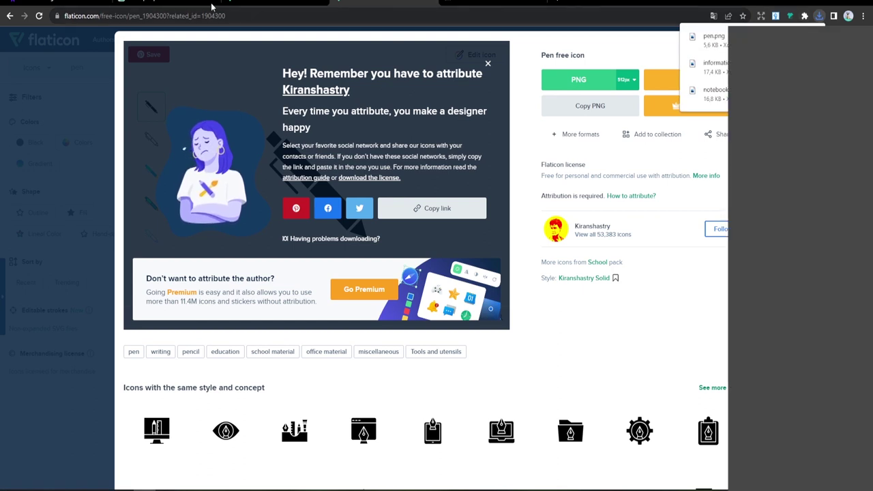
click(173, 2)
click(820, 16)
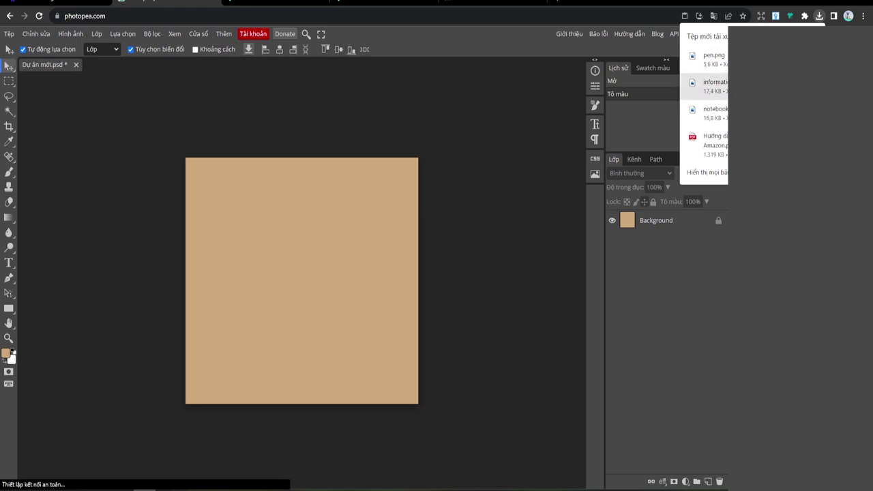
Drop the information icon onto the canvas, scale it to about 63% and centre it.
drag(713, 86, 402, 236)
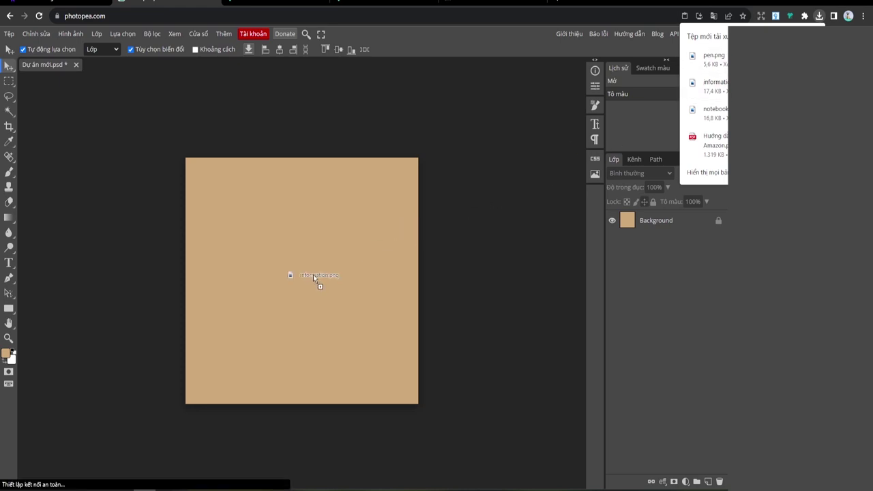
drag(313, 276, 315, 275)
drag(649, 236, 648, 216)
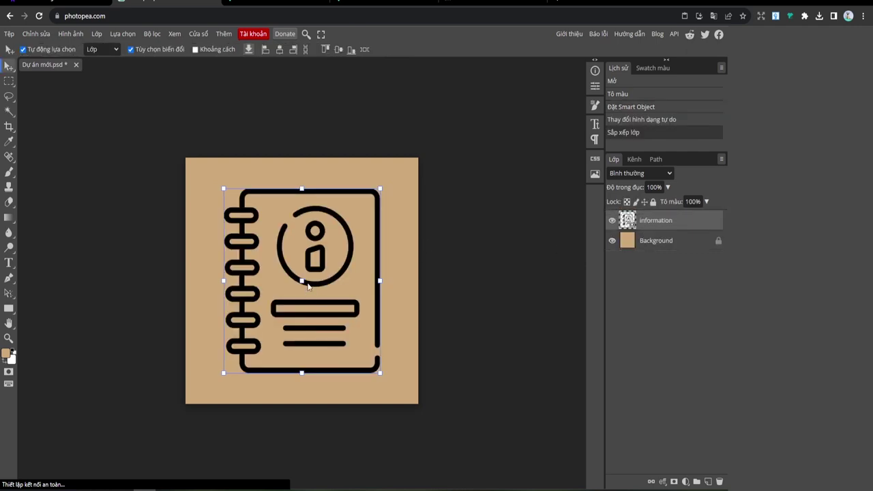
drag(380, 188, 371, 212)
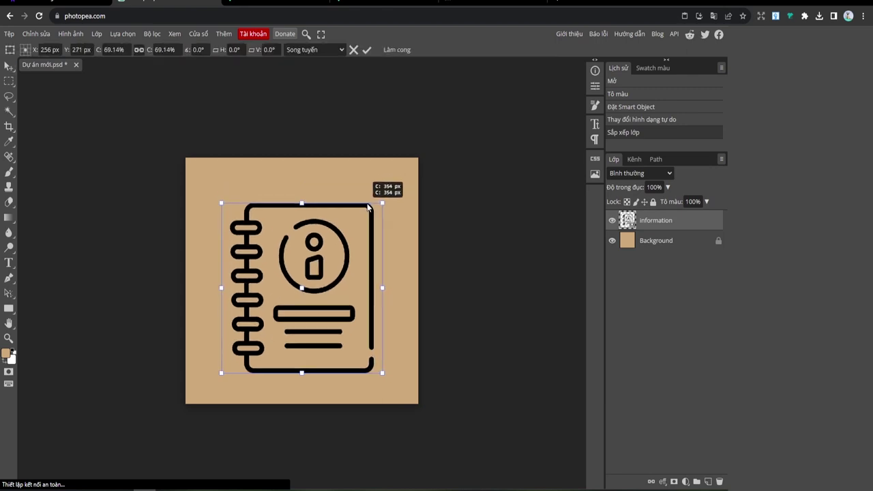
drag(337, 260, 336, 249)
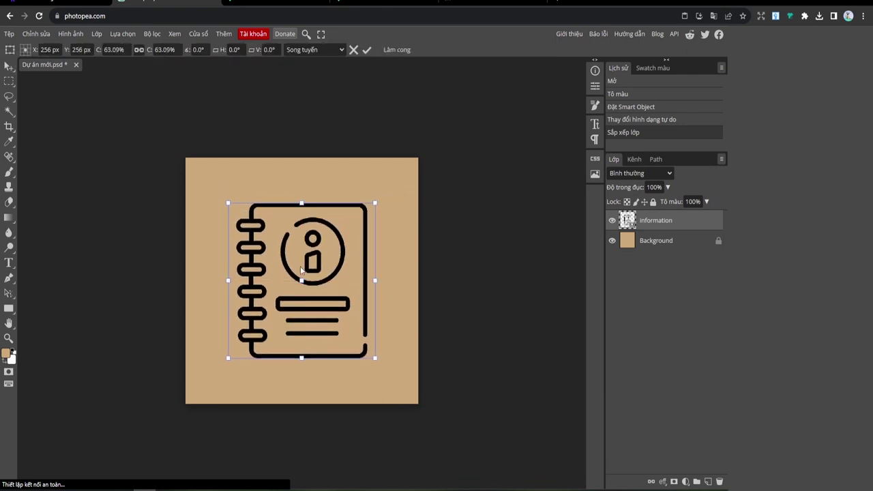
key(Return)
Rasterize the notebook icon layer.
right_click(647, 226)
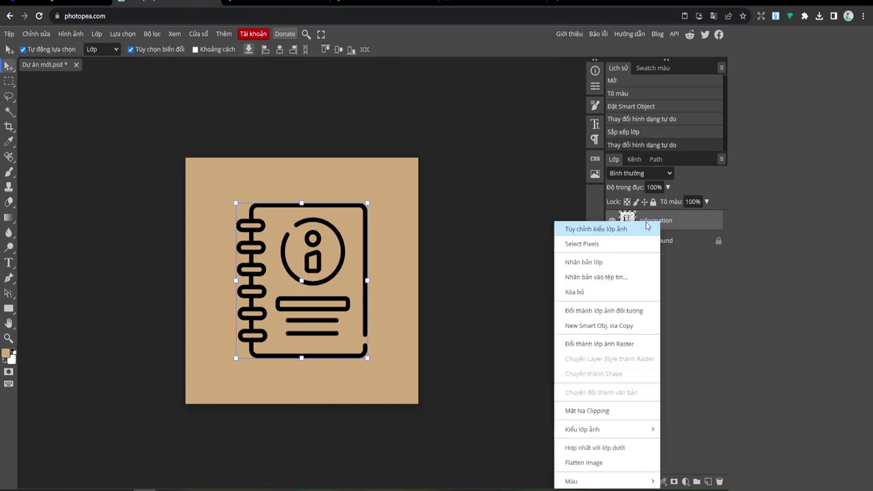
click(679, 226)
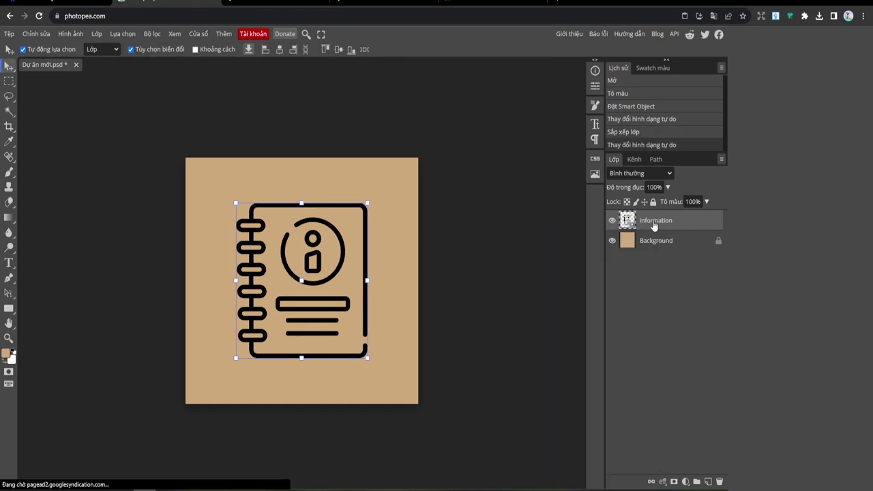
right_click(653, 226)
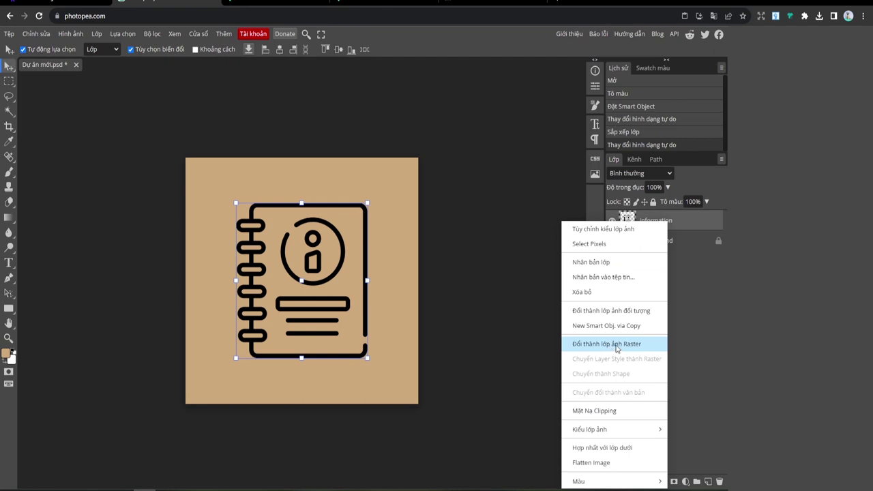
click(617, 348)
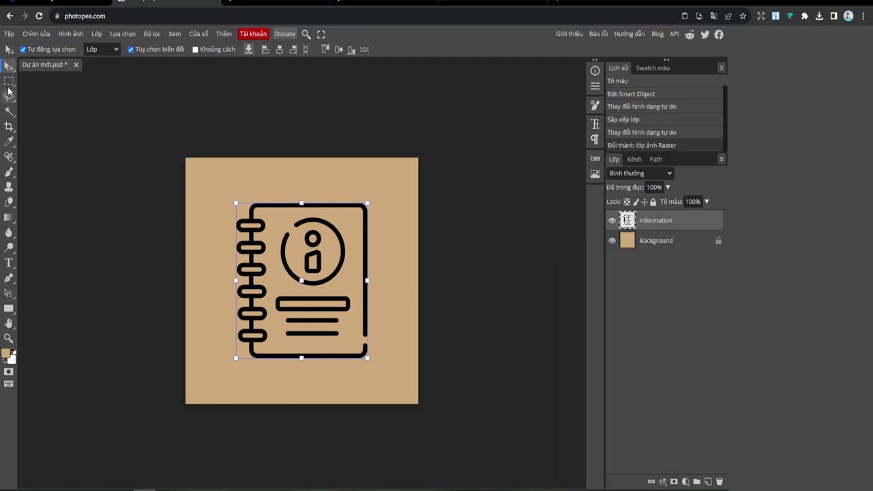
Erase the info symbol and text lines with a rectangular selection, leaving a blank notebook.
click(10, 85)
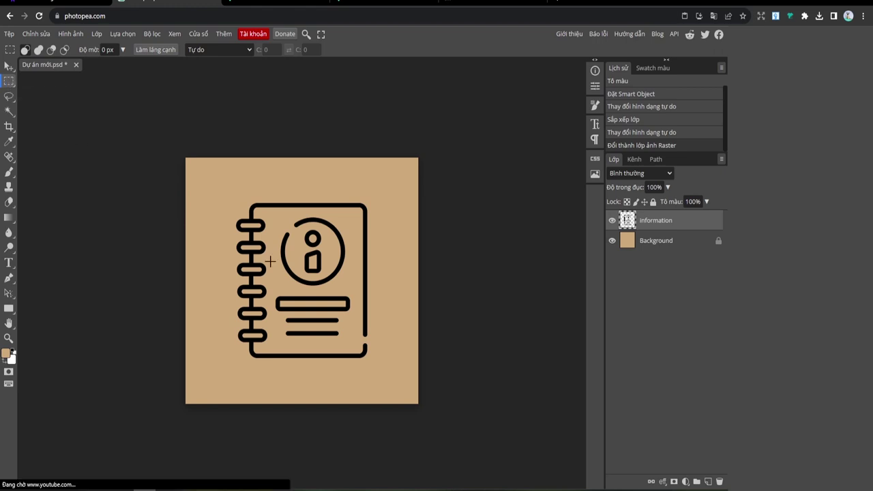
drag(275, 218, 351, 344)
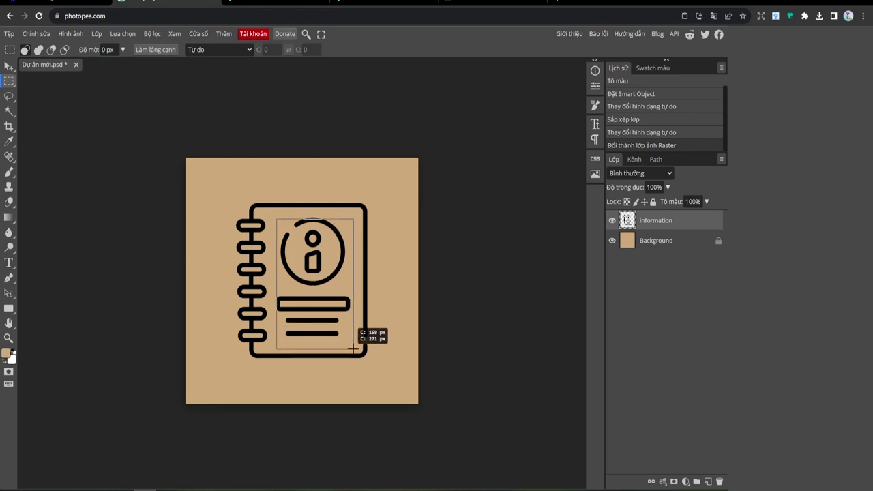
drag(332, 305, 333, 277)
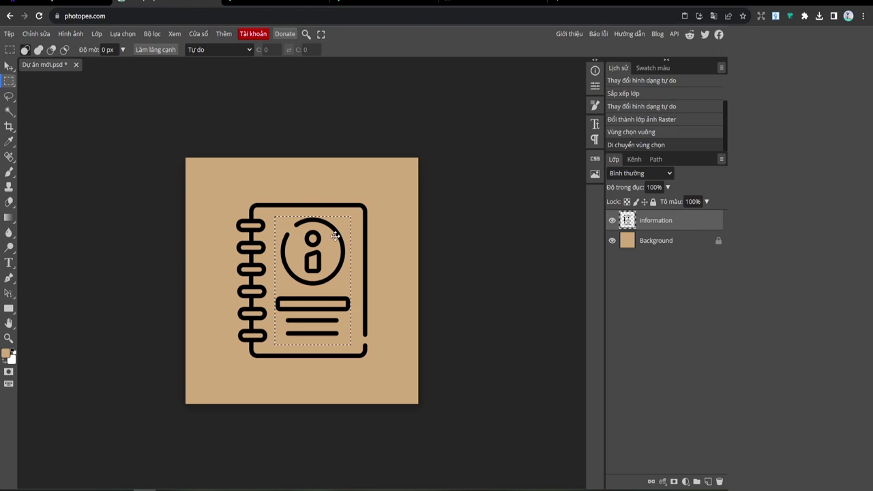
key(Delete)
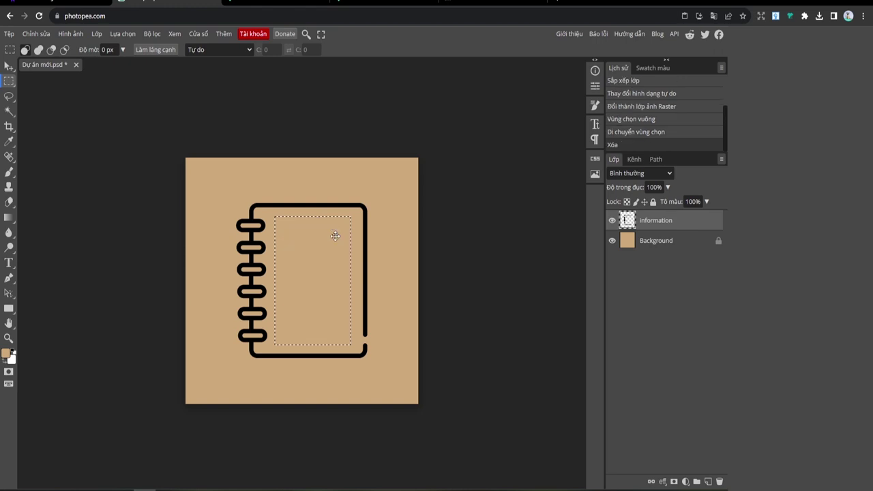
key(ctrl+d)
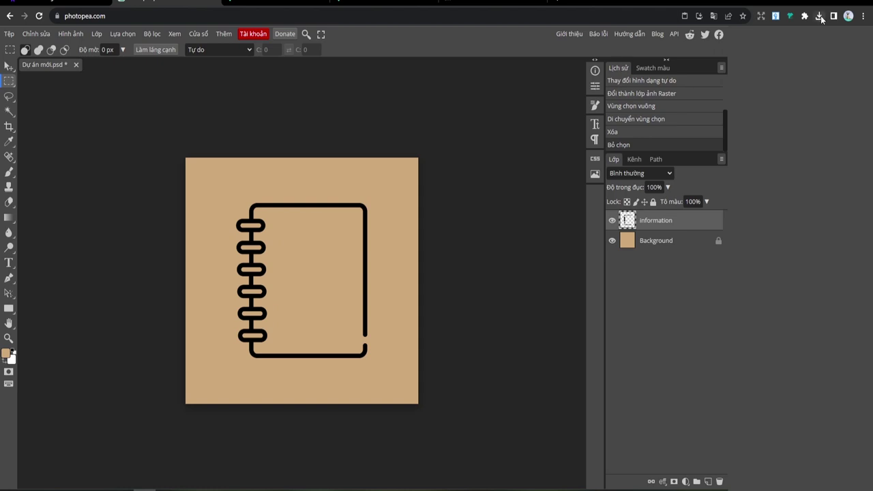
click(820, 16)
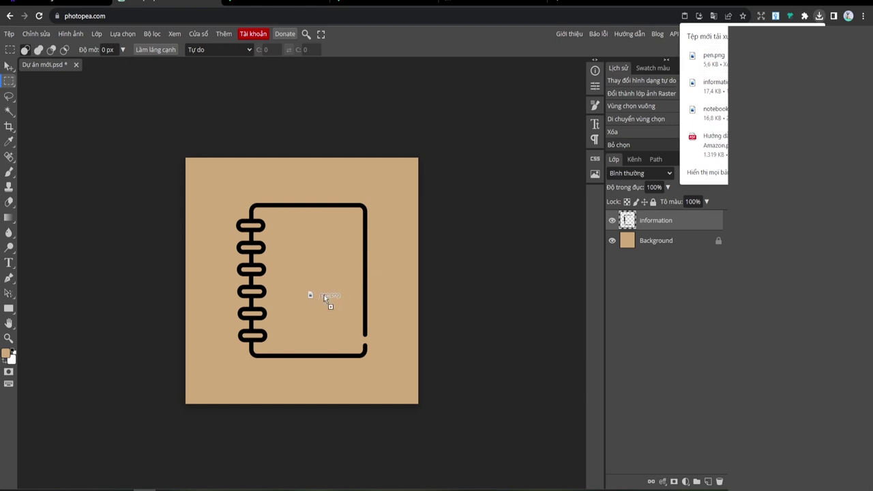
Place the pen image upright at about 46% over the notebook's right edge.
drag(713, 59, 315, 277)
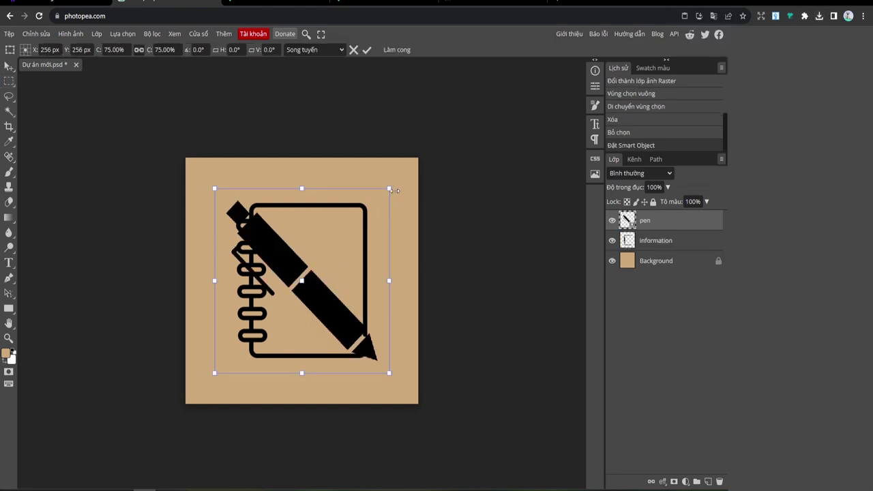
mouse_move(395, 182)
mouse_down()
mouse_move(393, 284)
mouse_move(424, 280)
mouse_move(321, 287)
mouse_up()
drag(244, 314, 330, 276)
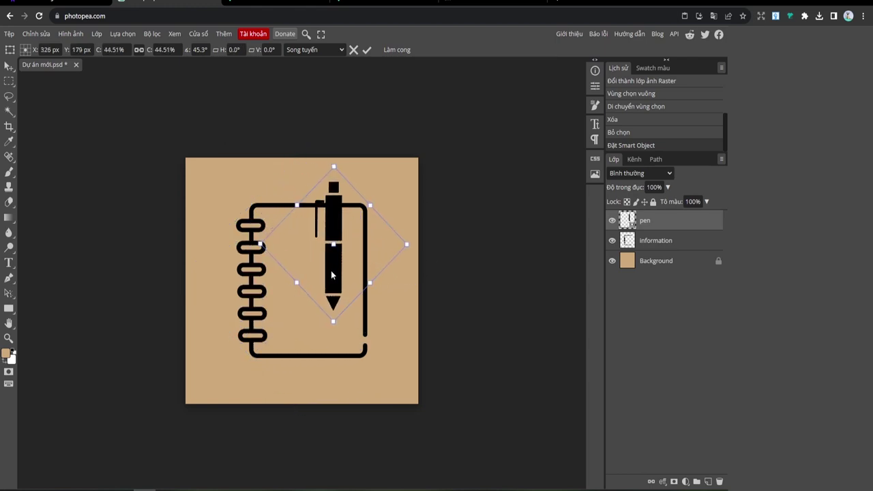
drag(333, 321, 333, 319)
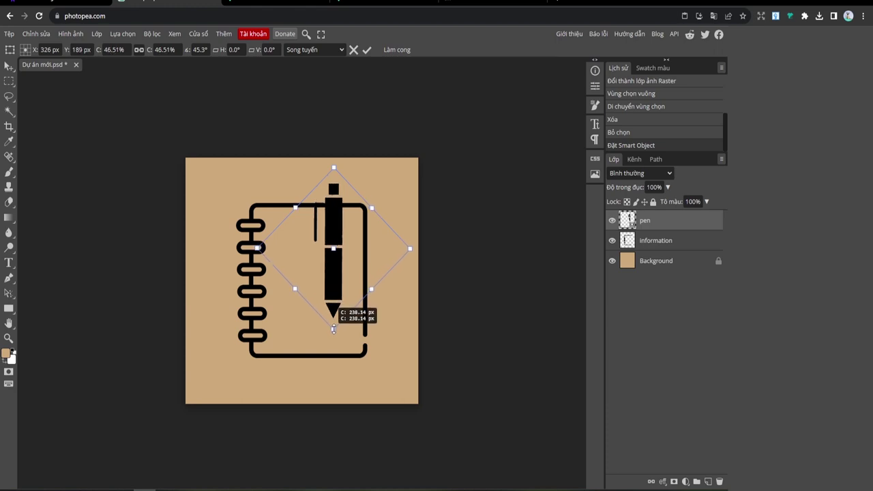
drag(331, 281, 335, 285)
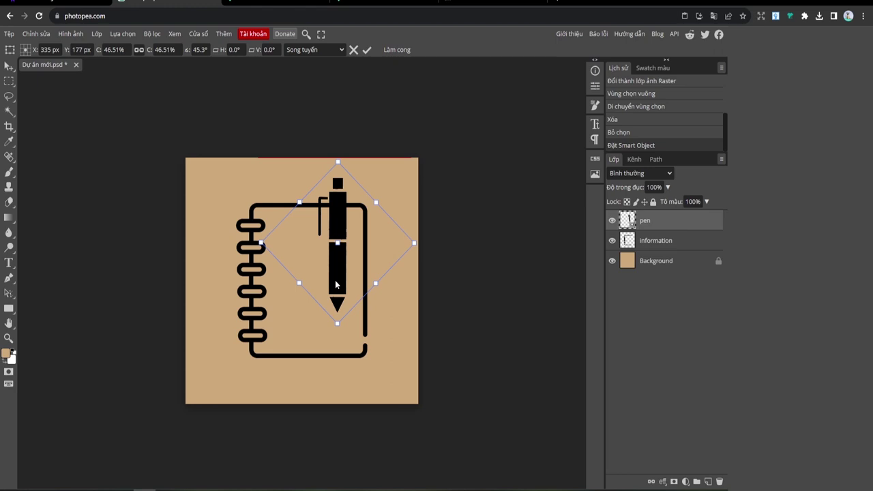
key(Return)
key(m)
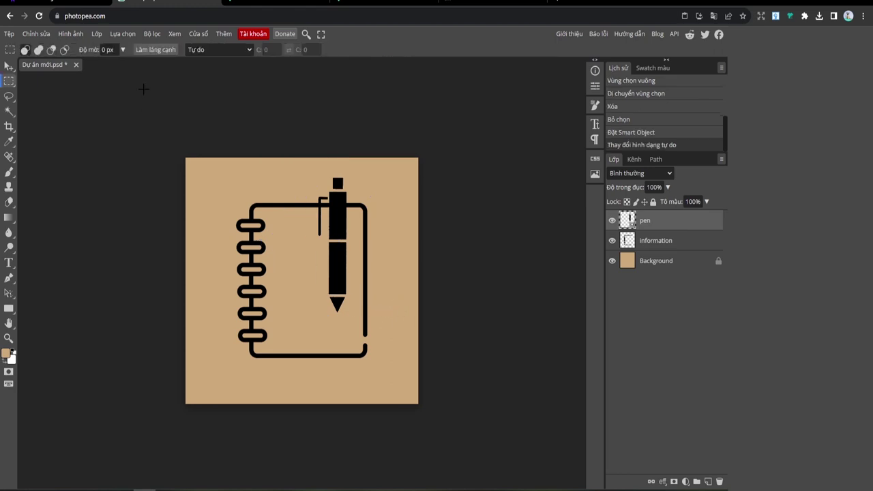
Show rulers, add a vertical guide near 354 px, and rotate the pen to exactly 45°.
click(9, 66)
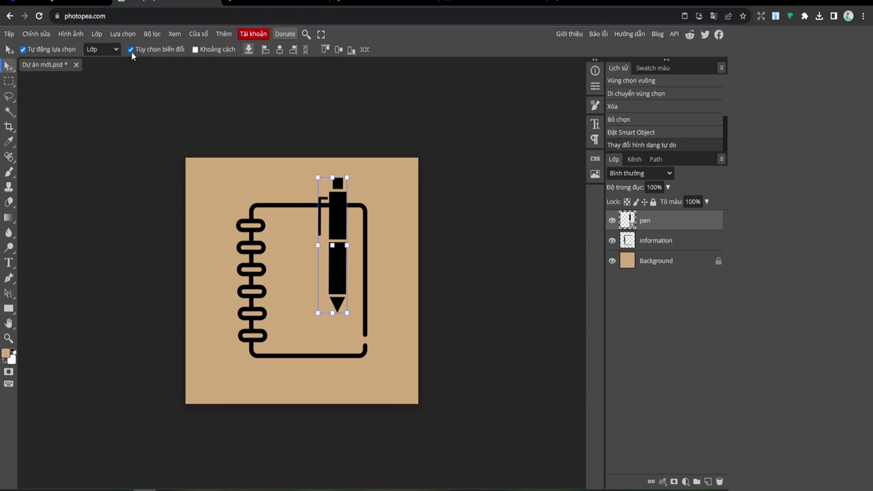
drag(358, 166, 359, 169)
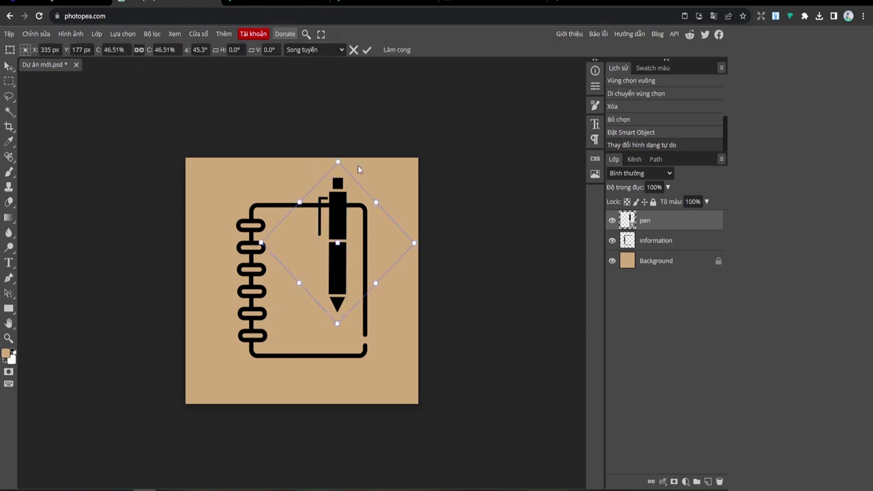
drag(422, 251, 422, 243)
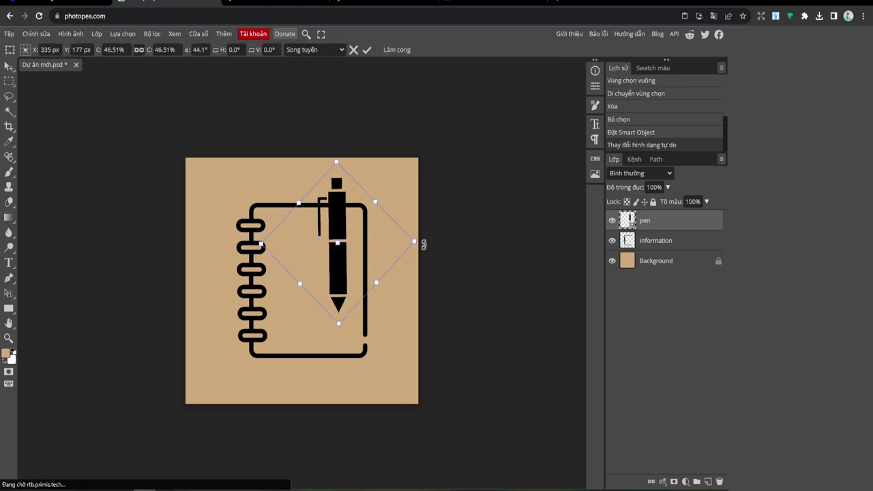
key(ctrl+r)
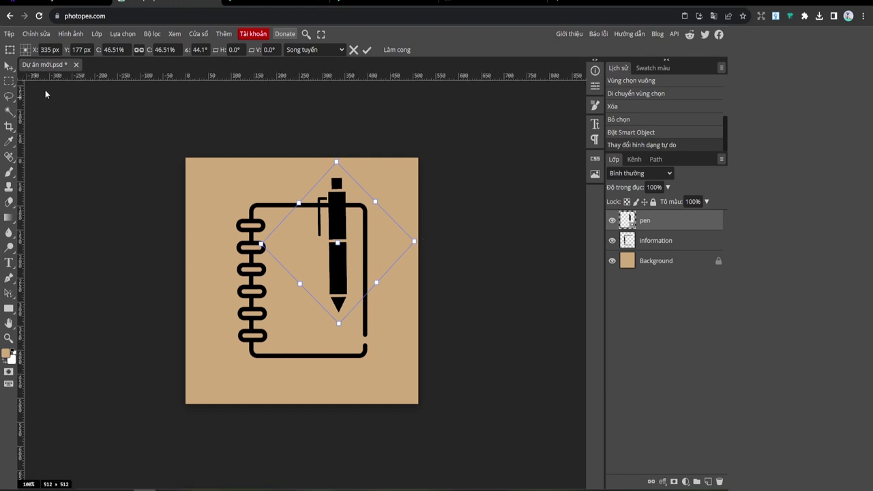
drag(21, 278, 347, 296)
drag(347, 294, 347, 293)
scroll(353, 189, up, 1)
scroll(354, 189, up, 1)
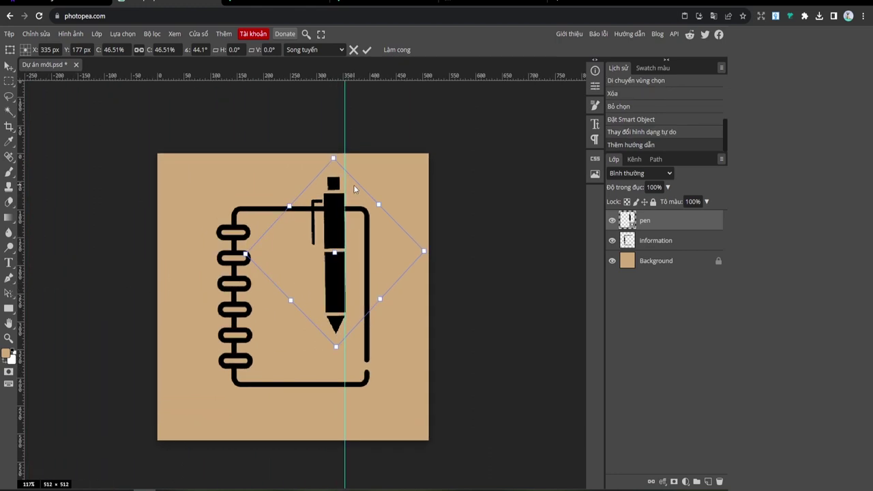
scroll(353, 185, up, 1)
scroll(354, 184, up, 1)
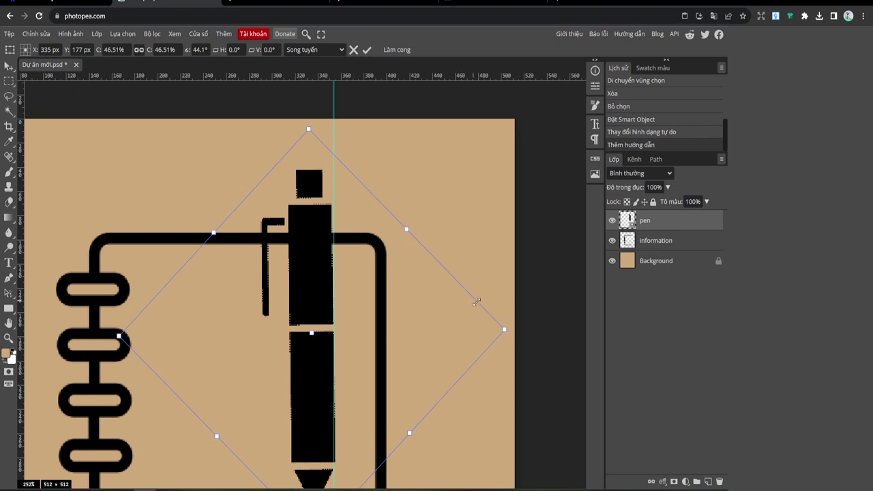
drag(511, 332, 507, 335)
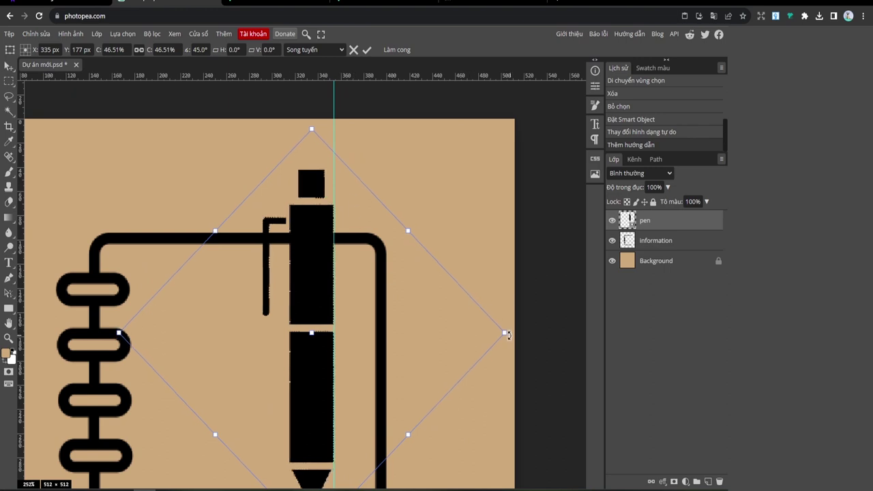
key(Return)
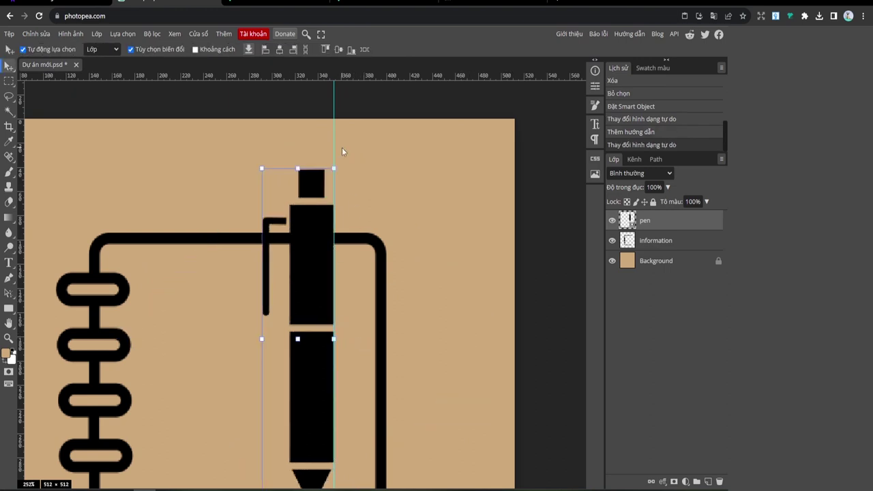
Add a horizontal guide at about 332 px and lower the pen's tip onto it.
scroll(296, 294, down, 4)
scroll(296, 297, down, 1)
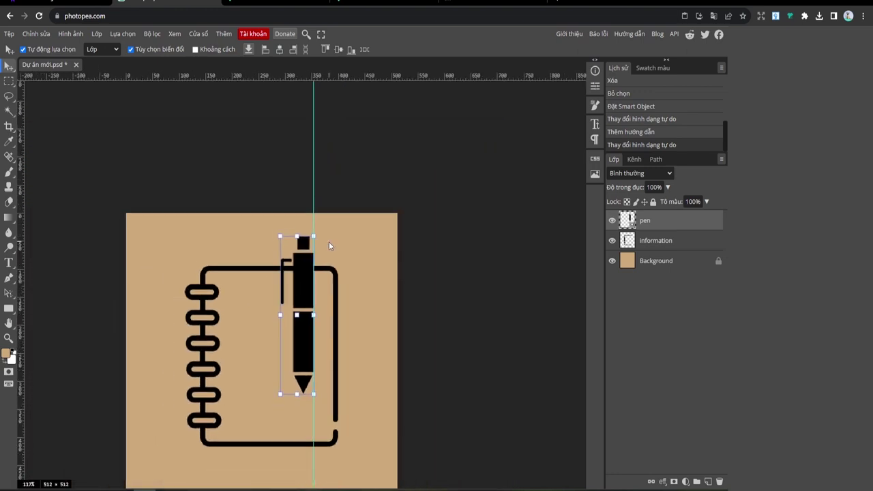
click(403, 301)
drag(235, 77, 243, 399)
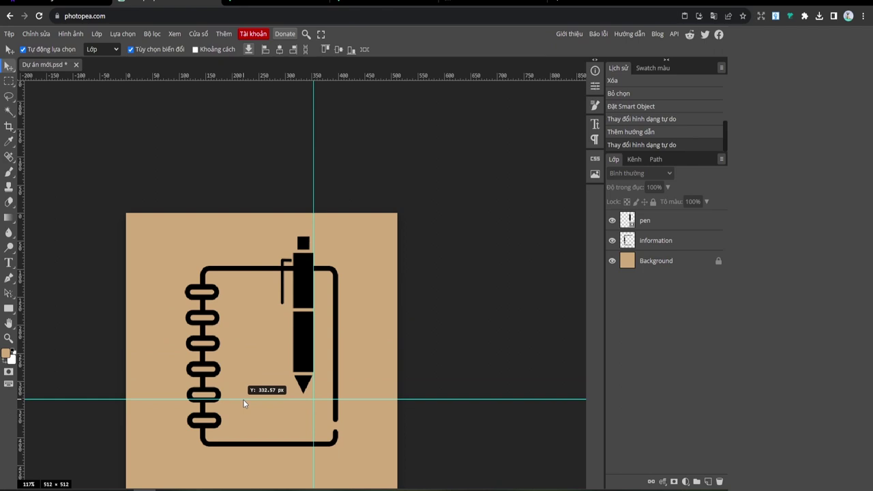
drag(243, 399, 244, 402)
drag(295, 361, 299, 370)
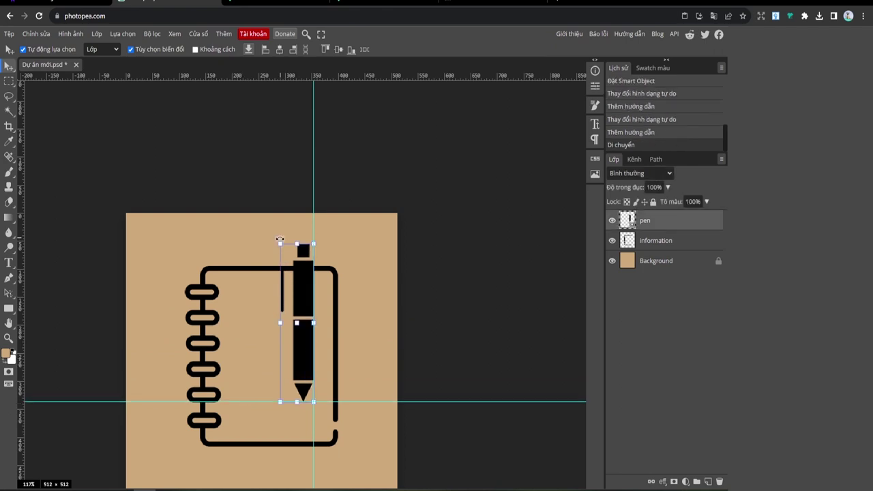
Enlarge the pen to about 49%, hide the guides, and return to Flaticon's results.
key(ctrl+t)
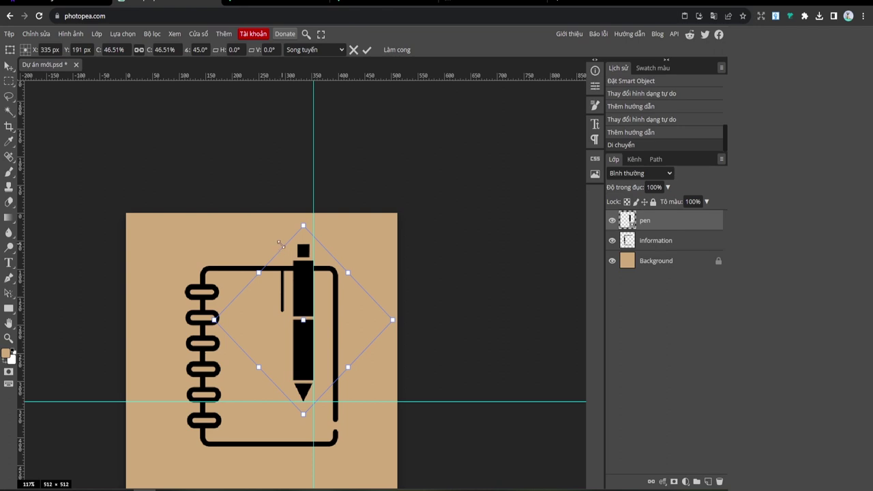
drag(304, 225, 305, 215)
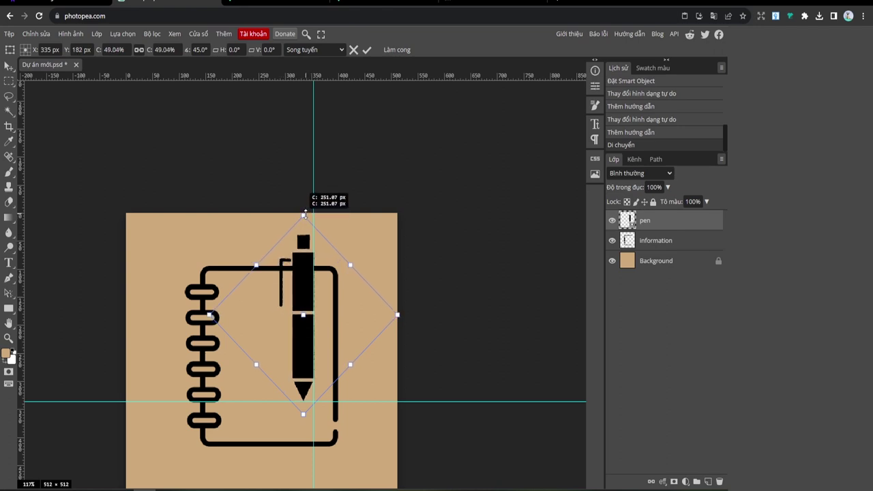
key(Return)
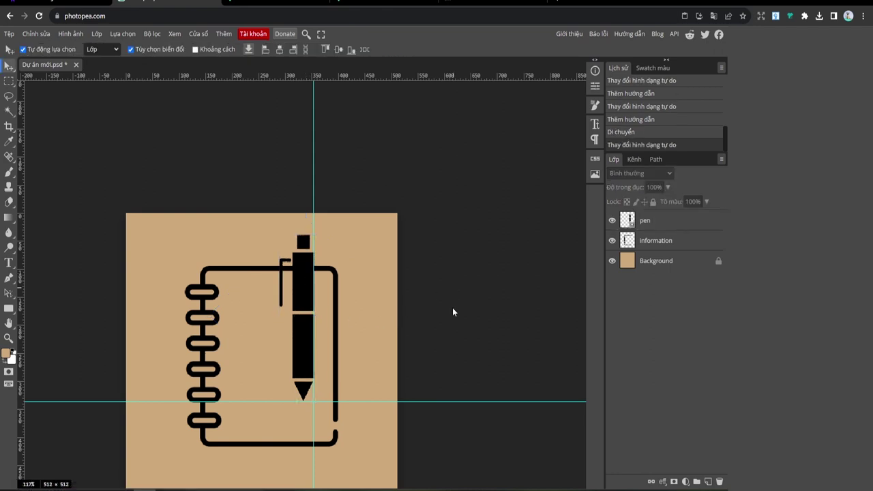
key(ctrl+semicolon)
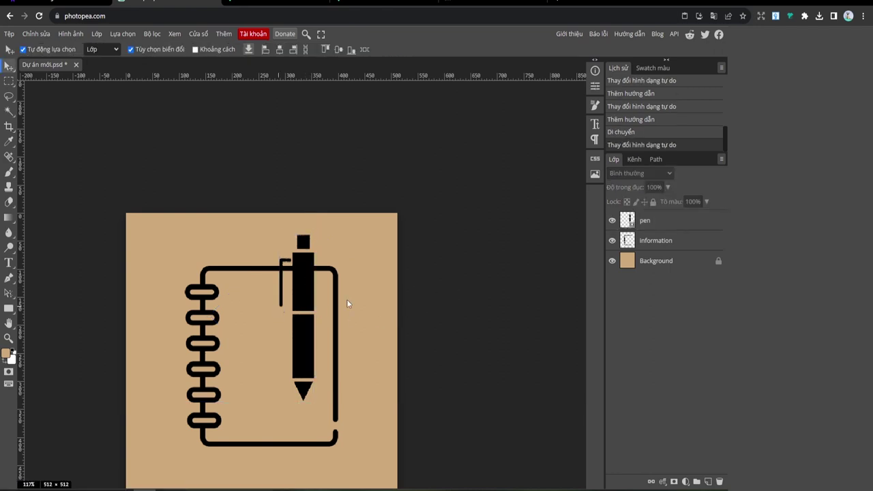
scroll(287, 382, up, 2)
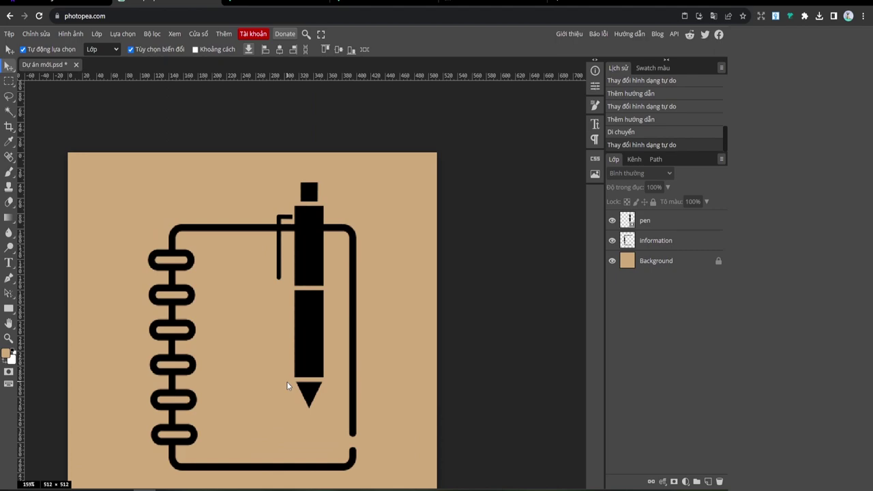
scroll(280, 368, down, 1)
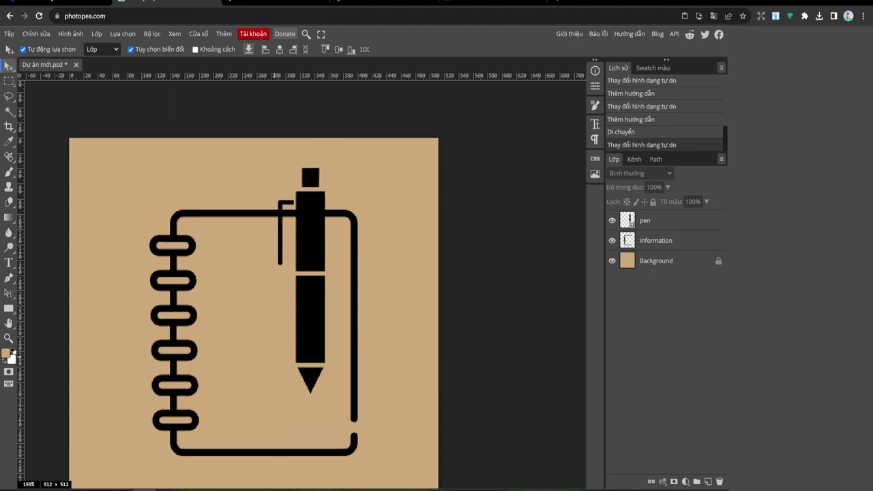
click(268, 5)
click(488, 63)
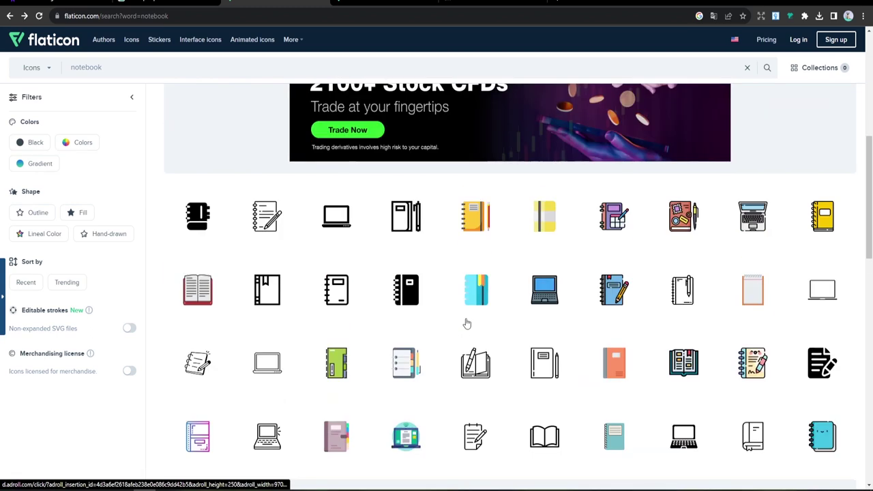
Replace the Flaticon search term with 'note' and browse the note icon results.
scroll(466, 324, up, 4)
drag(102, 68, 60, 71)
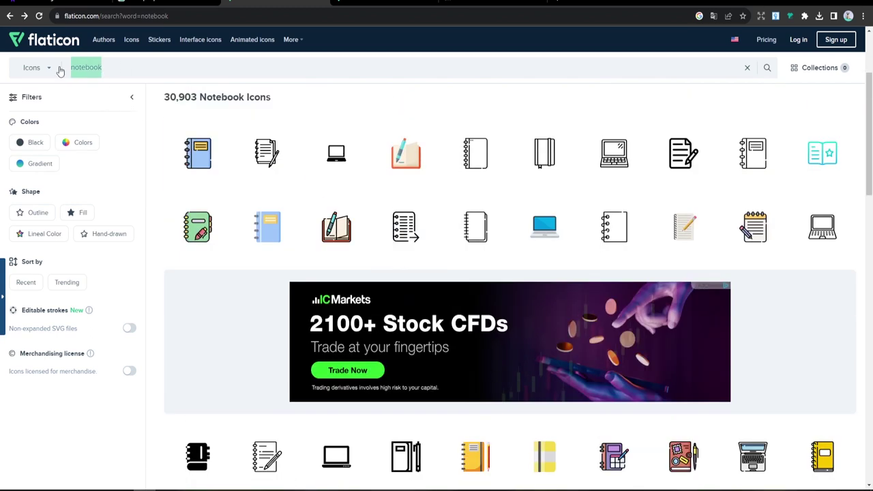
text(note)
key(Return)
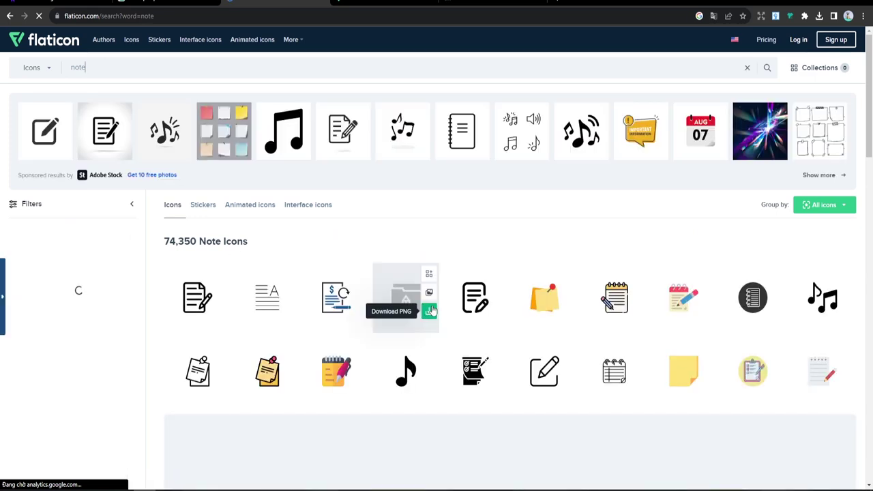
scroll(426, 307, down, 2)
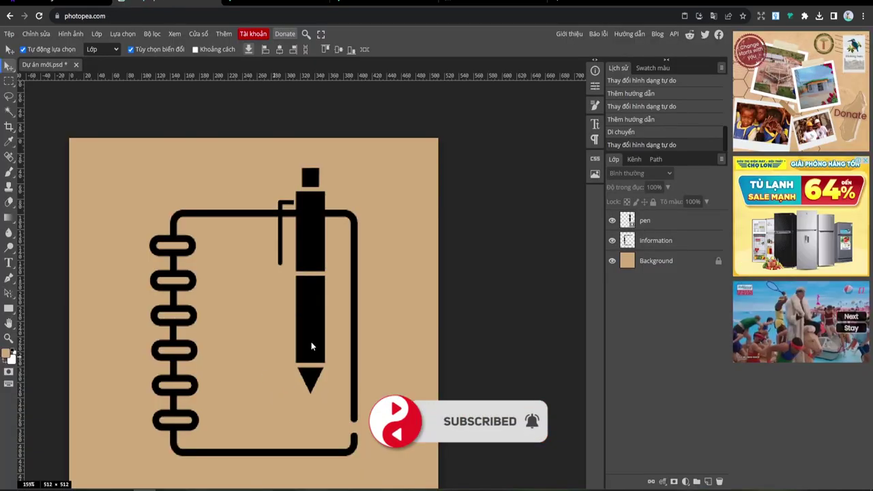
scroll(303, 316, down, 2)
scroll(303, 316, down, 1)
scroll(303, 316, down, 1)
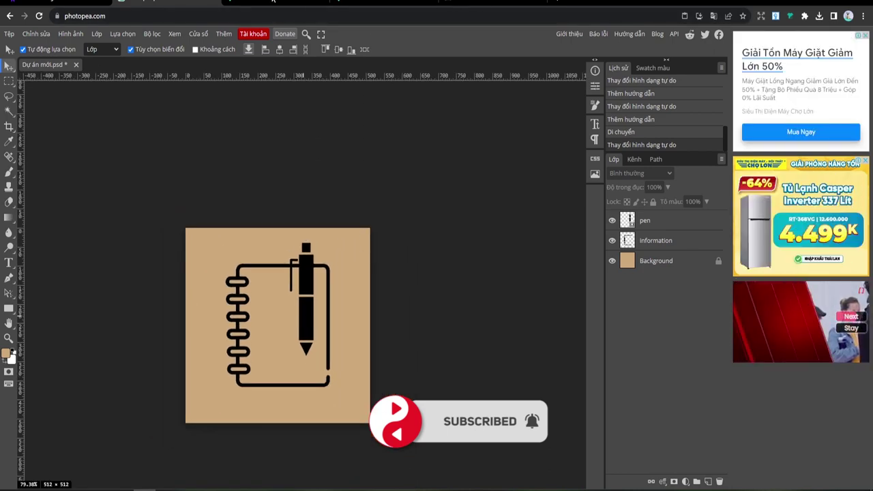
click(276, 3)
scroll(402, 272, down, 3)
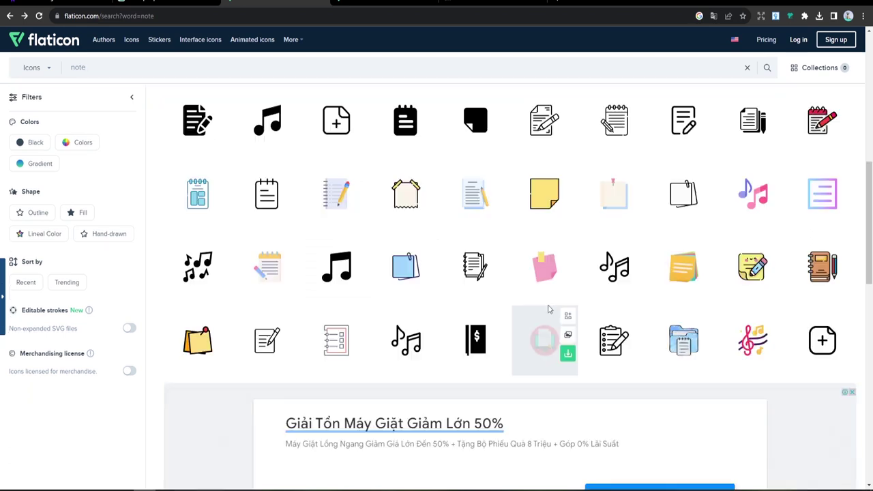
Download the notepad icon with text lines as a PNG and open Chrome's downloads list.
click(279, 212)
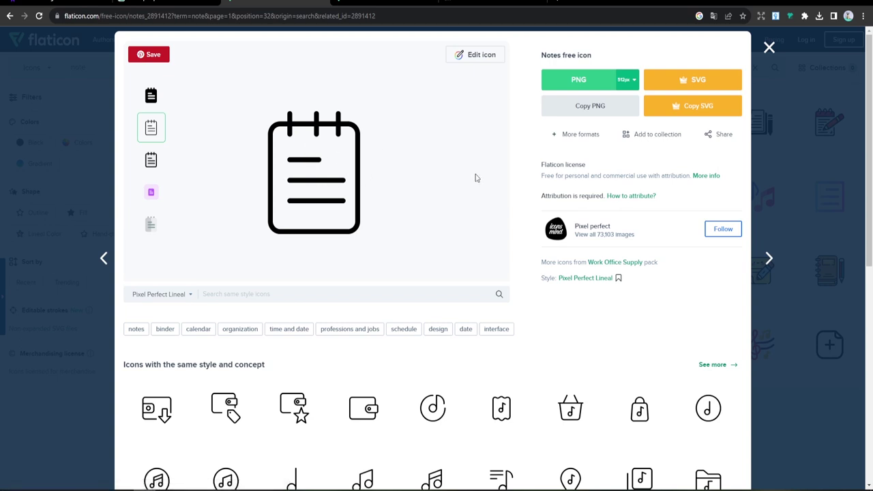
click(599, 87)
click(646, 236)
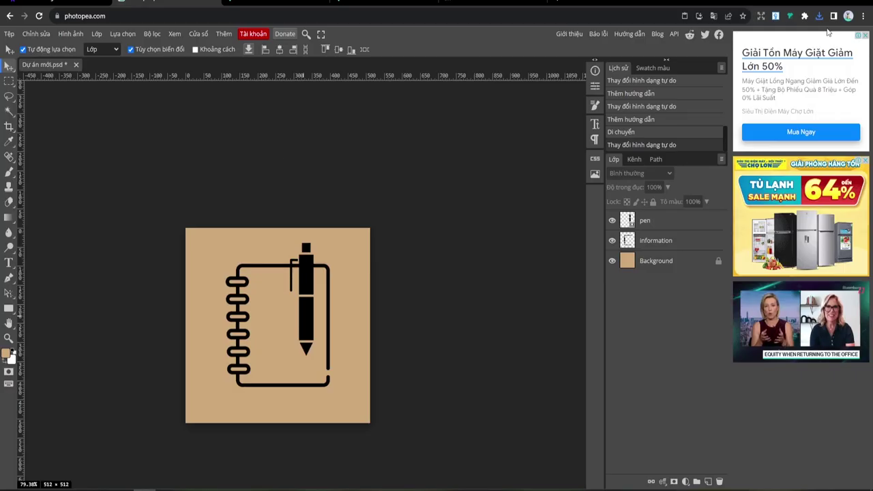
click(819, 16)
Place the notes image above Background, scale it to about 40% and move it over the notebook.
mouse_move(716, 59)
mouse_down()
mouse_move(277, 348)
mouse_move(294, 345)
mouse_up()
drag(649, 285, 649, 258)
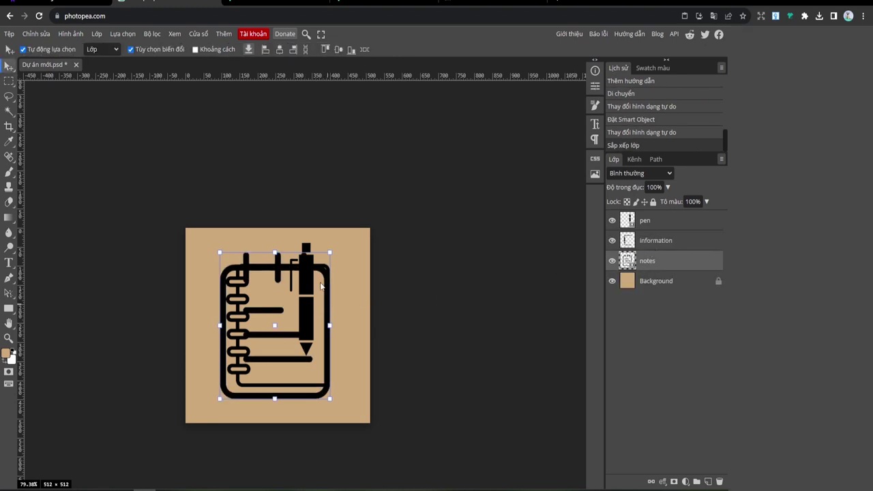
key(ctrl+t)
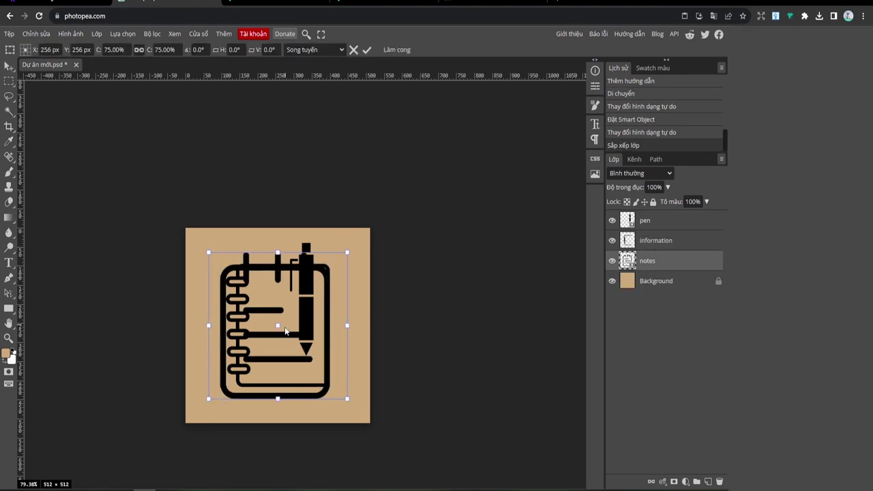
key(Return)
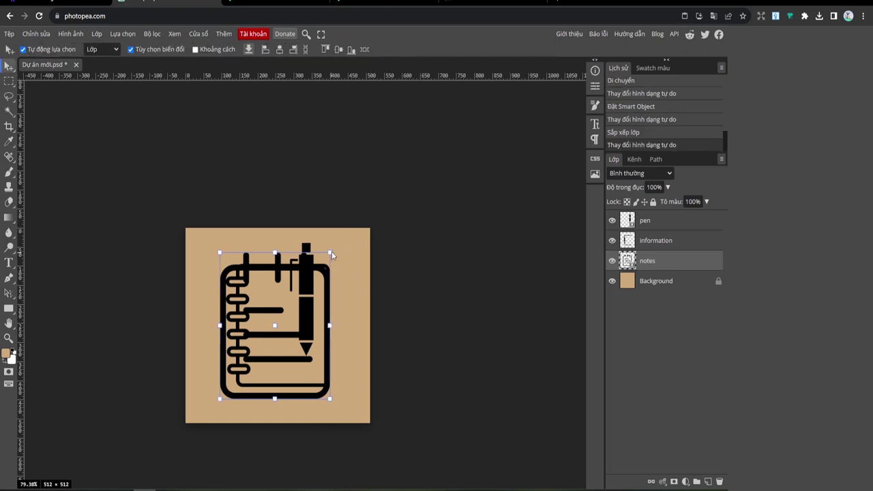
key(ctrl+t)
drag(209, 252, 224, 269)
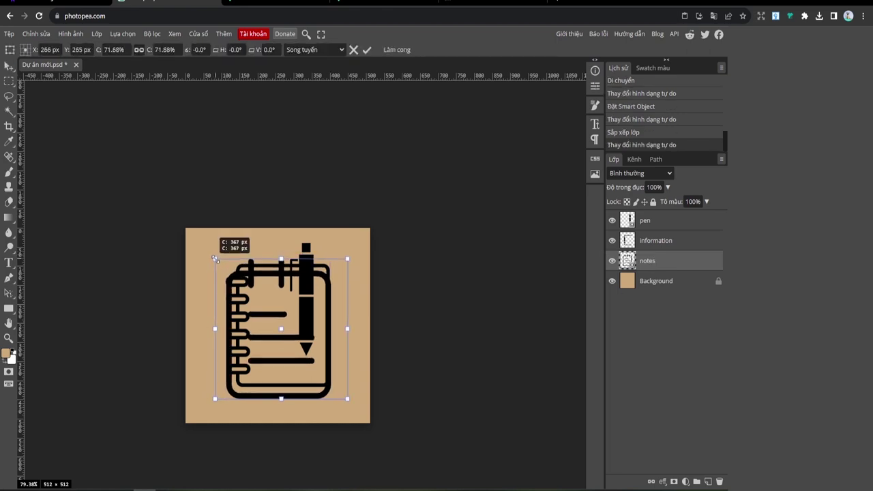
drag(224, 268, 273, 320)
mouse_move(323, 365)
mouse_down()
mouse_move(282, 341)
mouse_move(294, 334)
mouse_up()
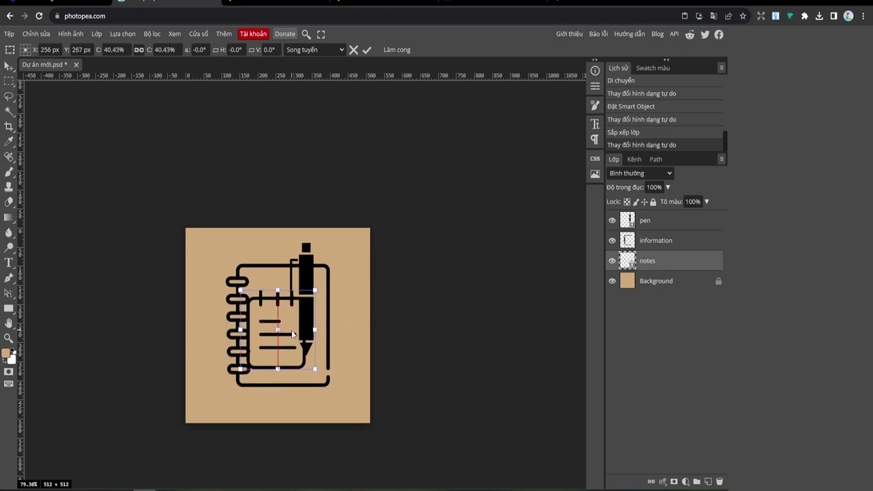
Hide the notebook and pen layers, enlarge the notepad slightly, and rasterize the notes layer.
click(612, 281)
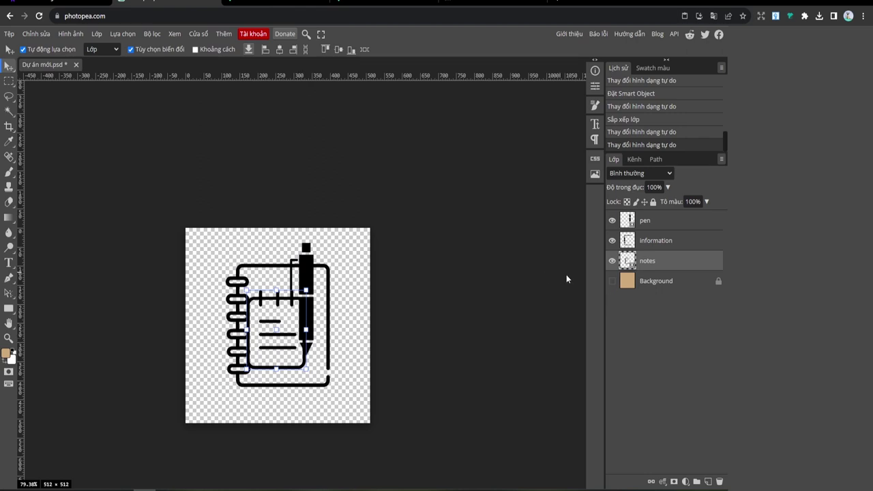
click(612, 281)
click(612, 240)
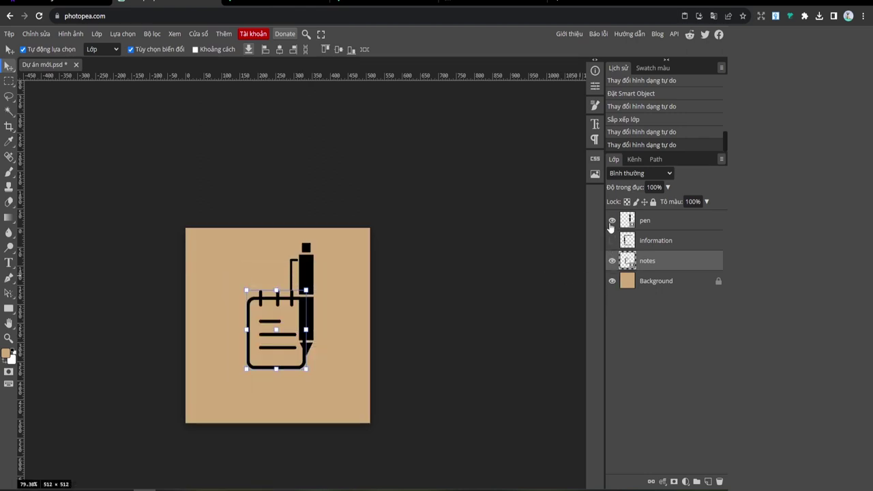
click(612, 221)
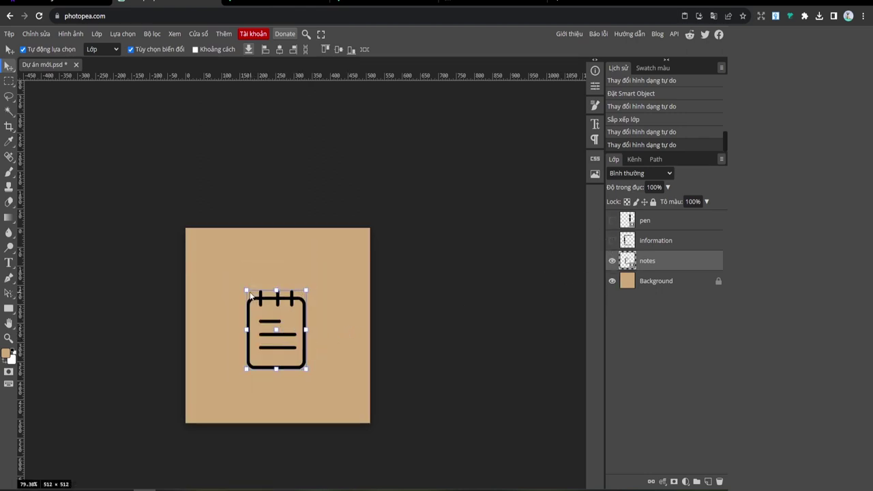
drag(247, 292, 237, 283)
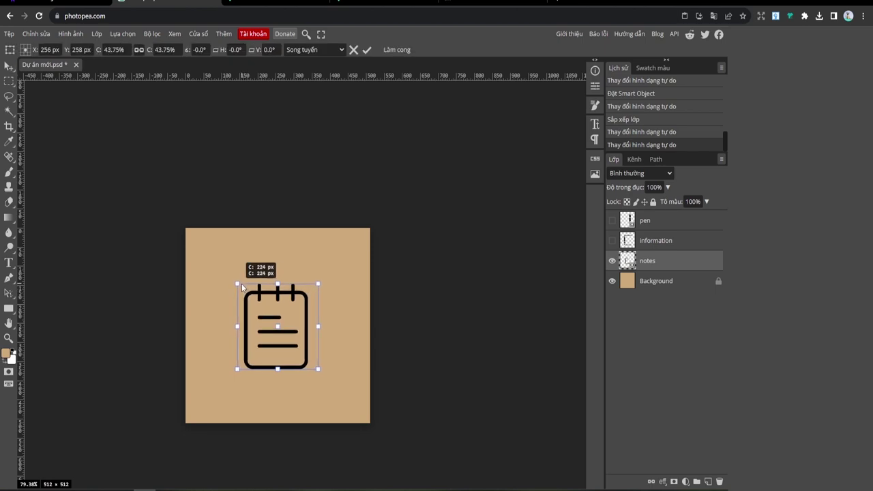
key(Return)
right_click(653, 260)
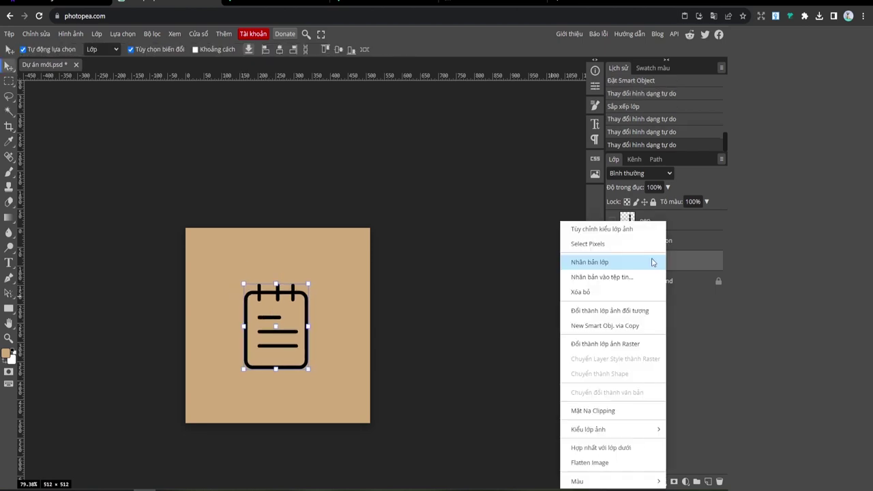
click(641, 348)
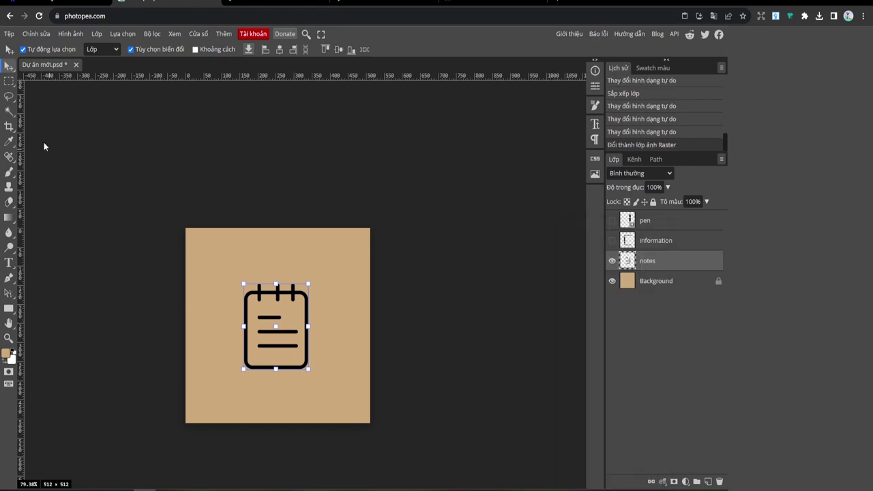
Delete everything on the notes layer except the area around its three lines.
click(9, 81)
drag(254, 312, 301, 354)
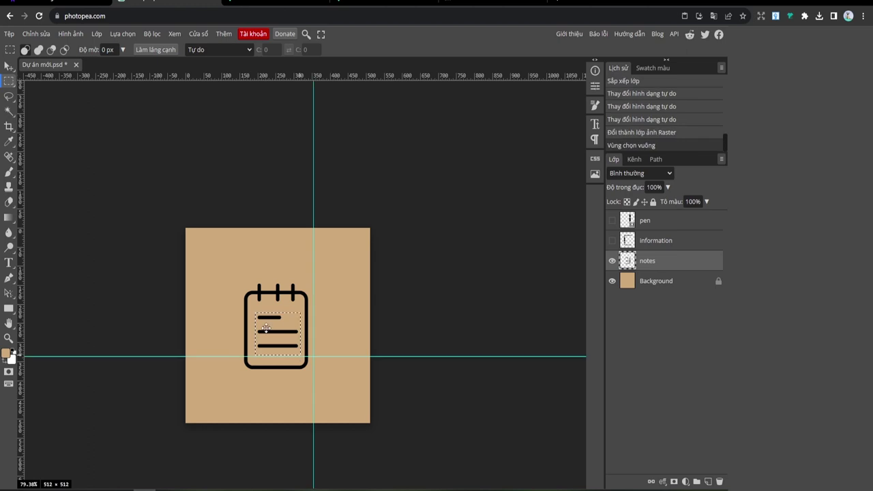
key(ctrl+shift+i)
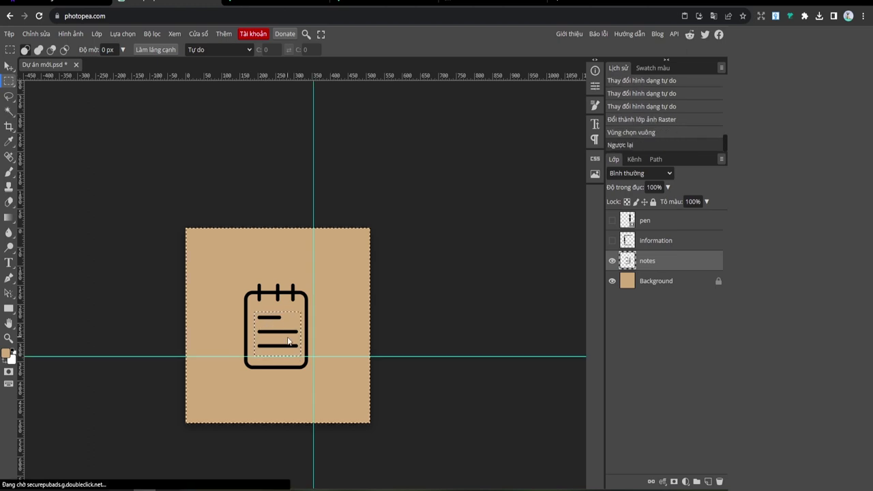
key(Delete)
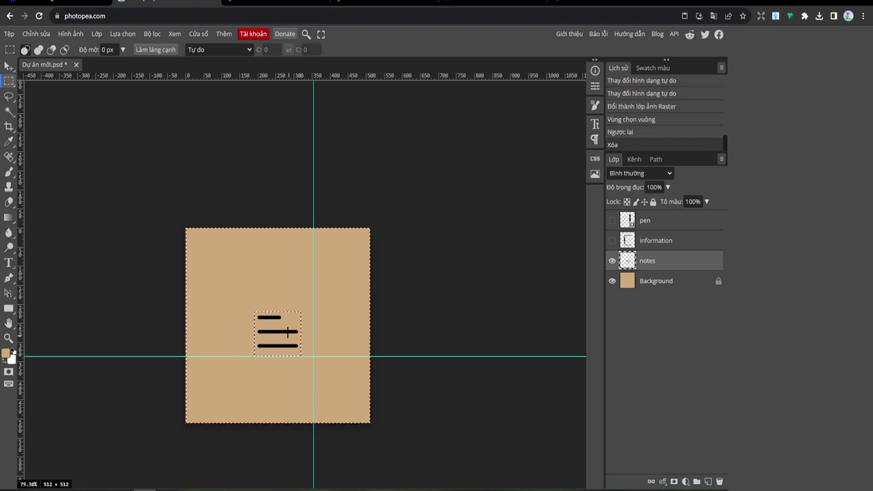
key(ctrl+d)
Zoom in and show the notebook outline and pen layers again.
key(ctrl+plus)
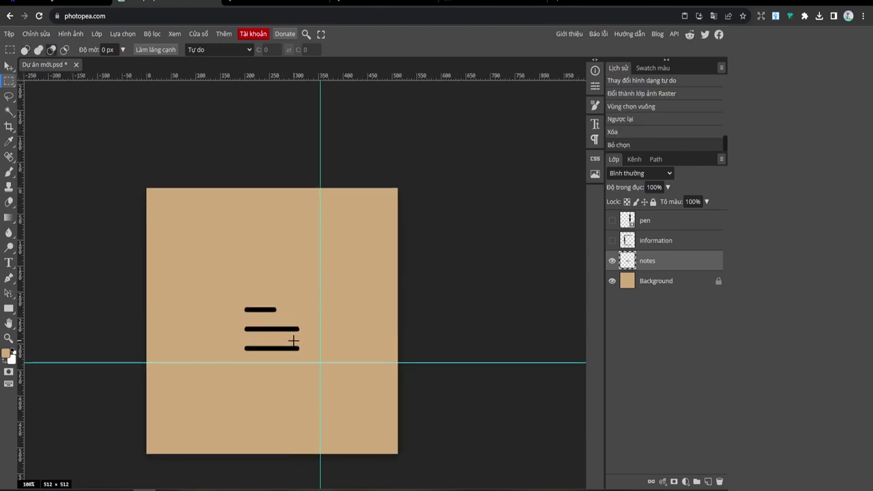
key(ctrl+plus)
click(612, 241)
click(612, 220)
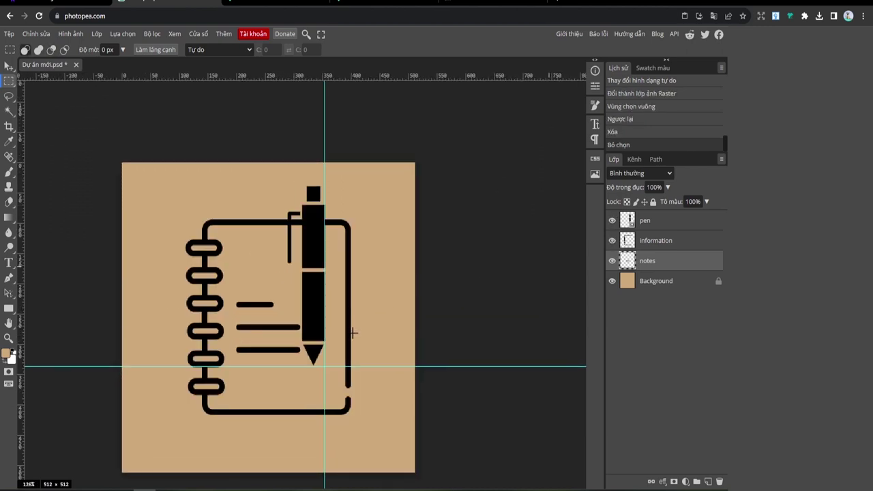
Move the three note lines lower and stretch them about 135% wider, ending near the pen tip.
click(8, 66)
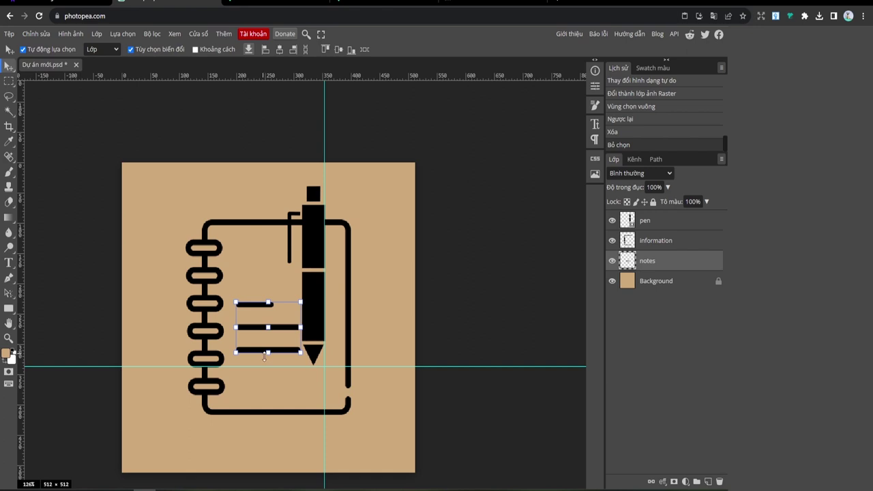
drag(259, 333, 257, 348)
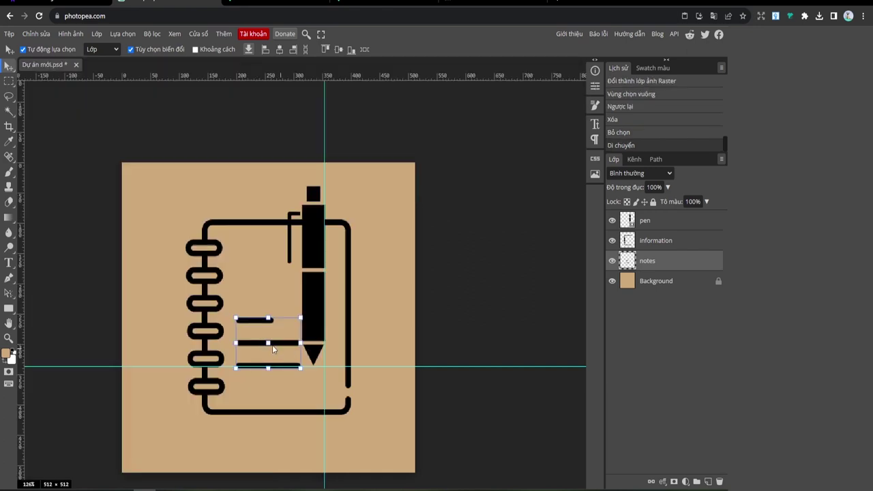
drag(279, 347, 298, 373)
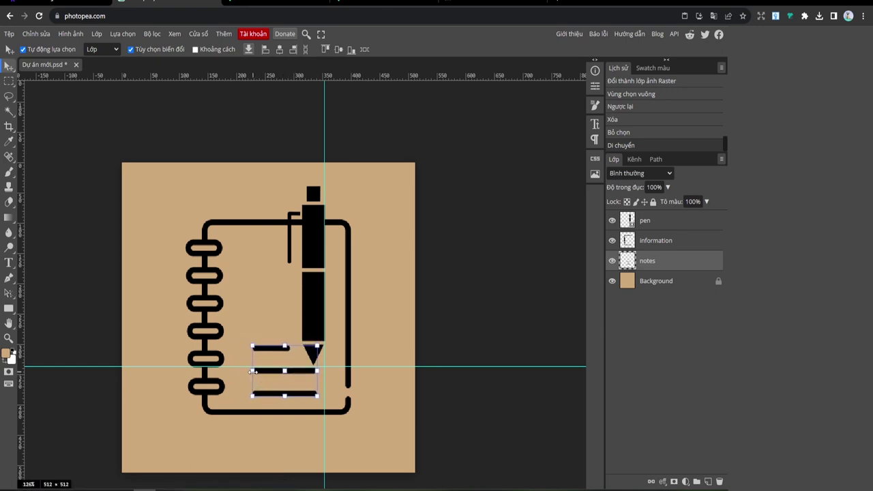
key(ctrl+t)
drag(254, 372, 229, 369)
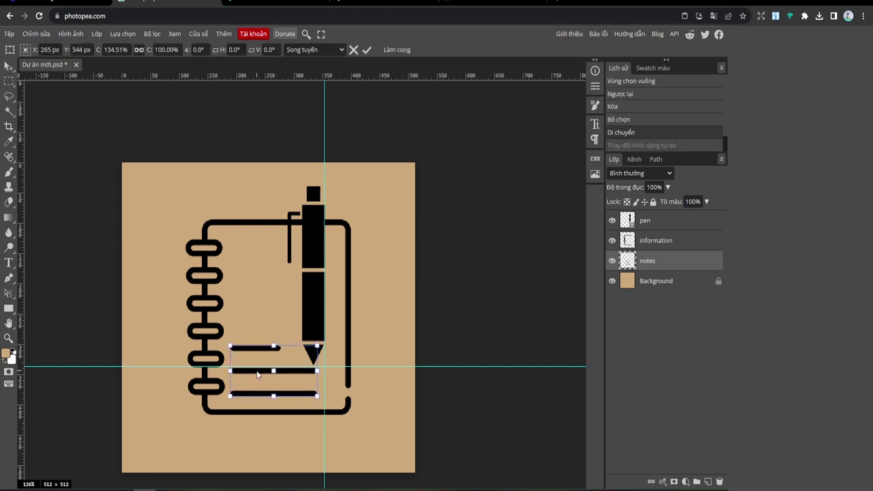
key(Return)
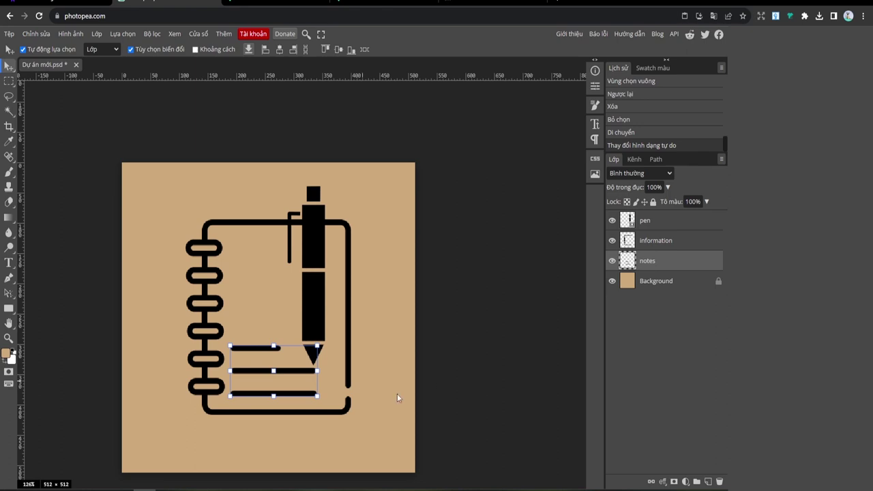
click(434, 376)
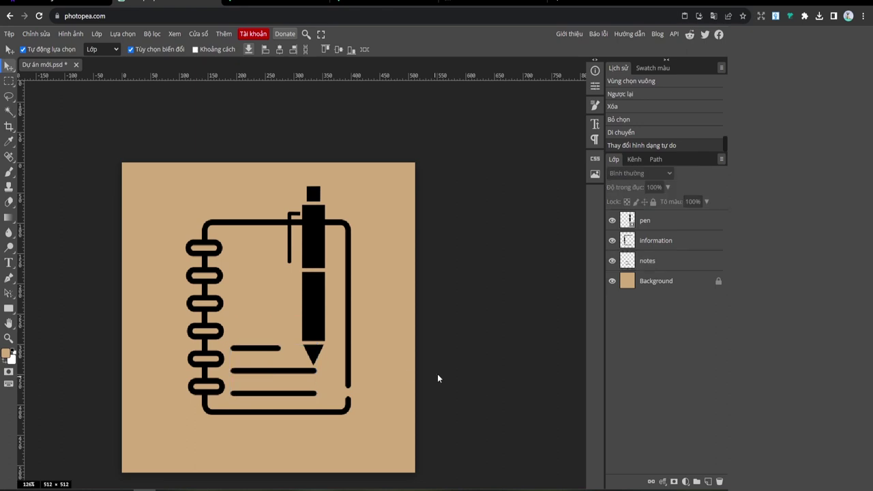
click(261, 350)
Duplicate the top note line and place the copy above the other lines.
scroll(268, 352, up, 2)
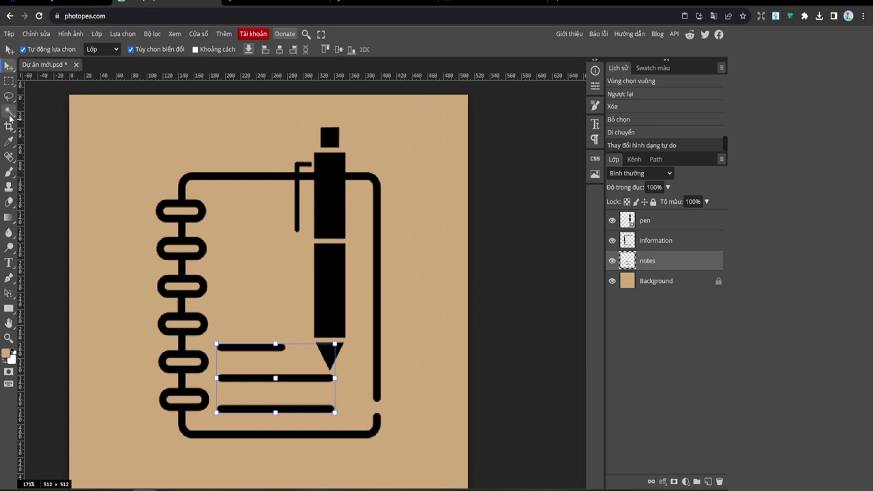
click(9, 81)
drag(215, 340, 289, 355)
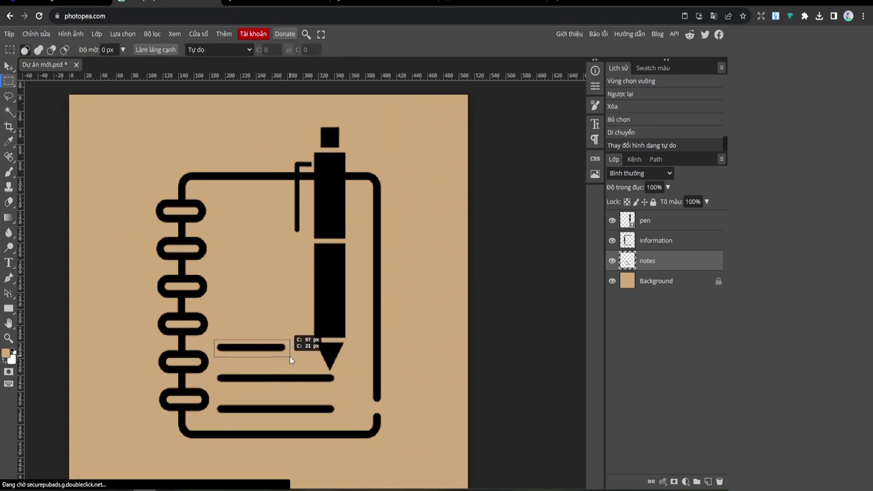
click(9, 66)
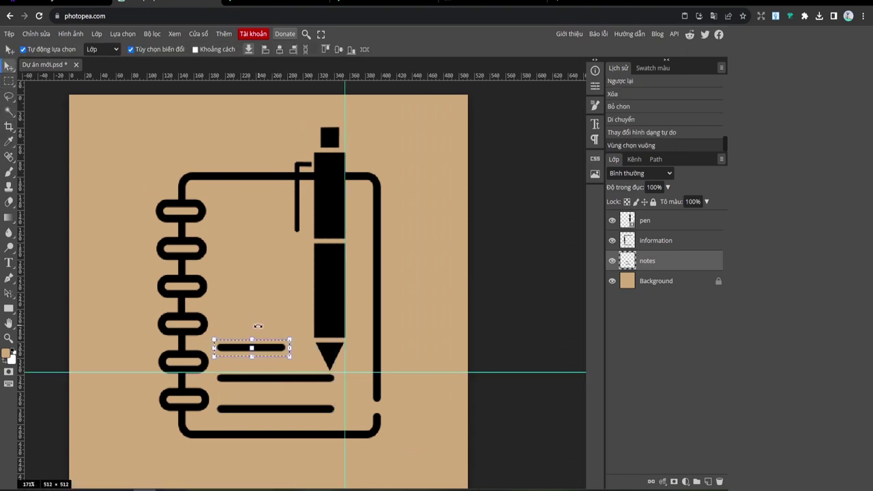
drag(271, 353, 271, 323)
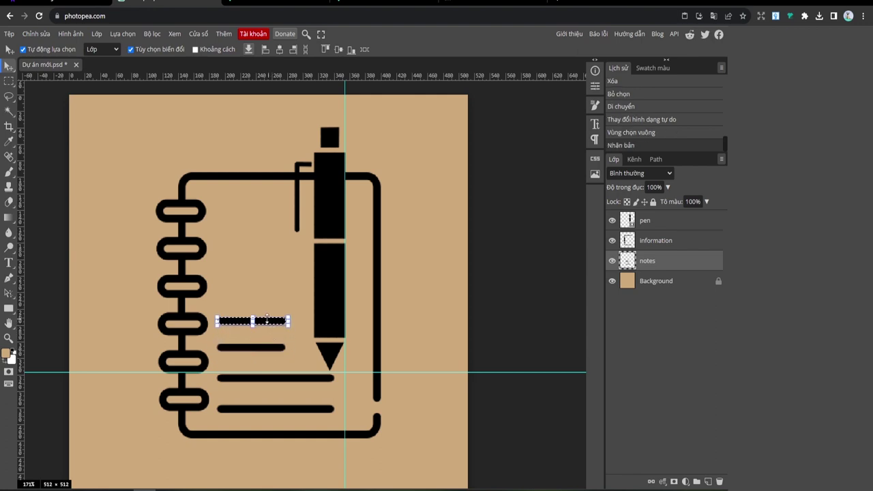
drag(271, 323, 266, 320)
key(ctrl+d)
Duplicate the two short note lines and stack the copies just above the originals.
scroll(287, 360, up, 2)
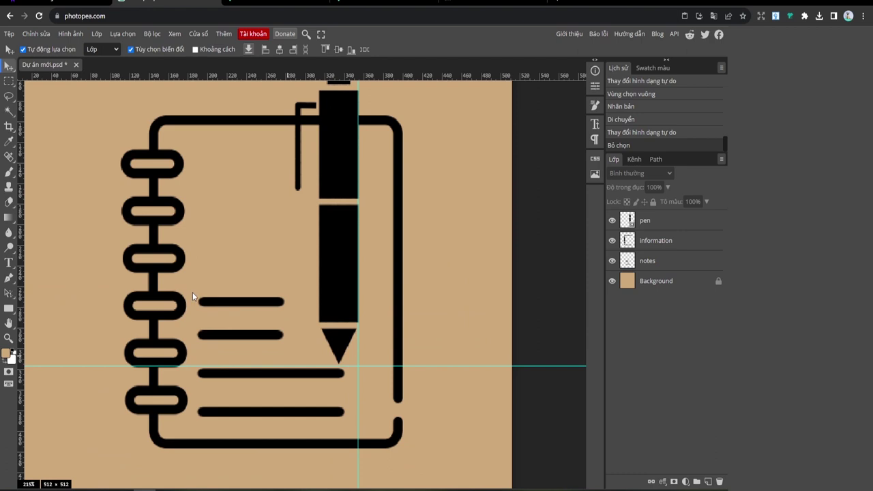
click(9, 81)
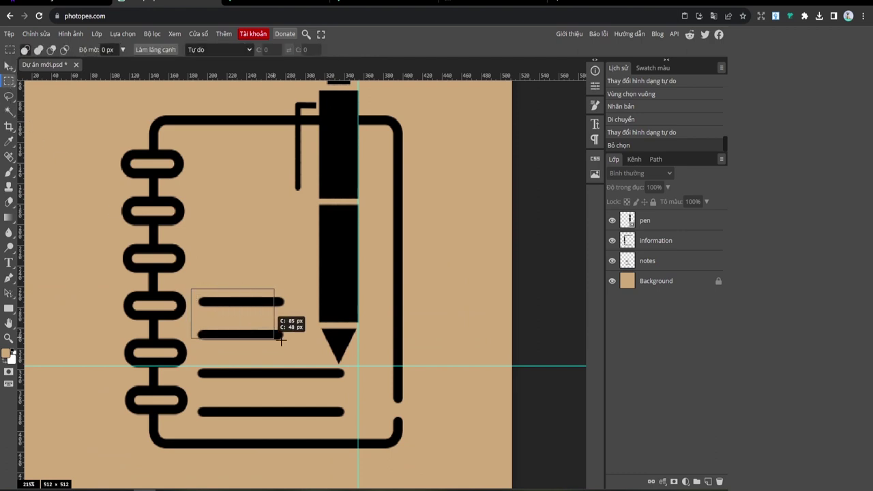
drag(192, 291, 294, 345)
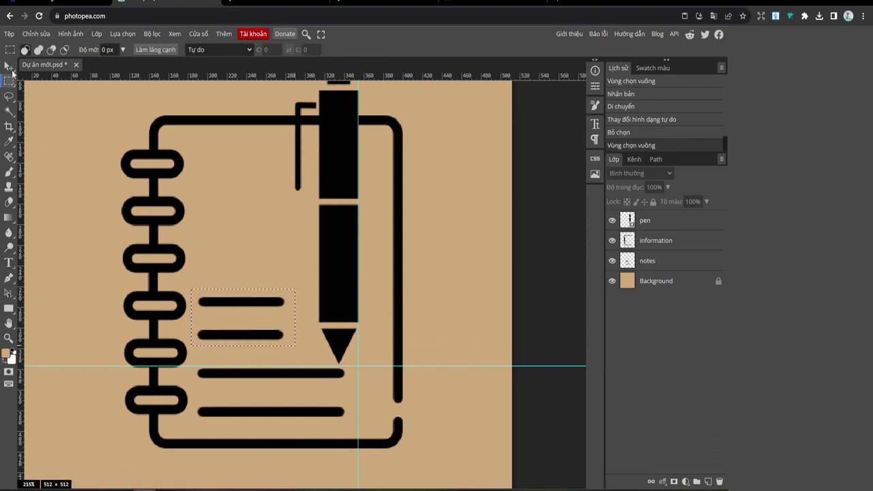
click(9, 66)
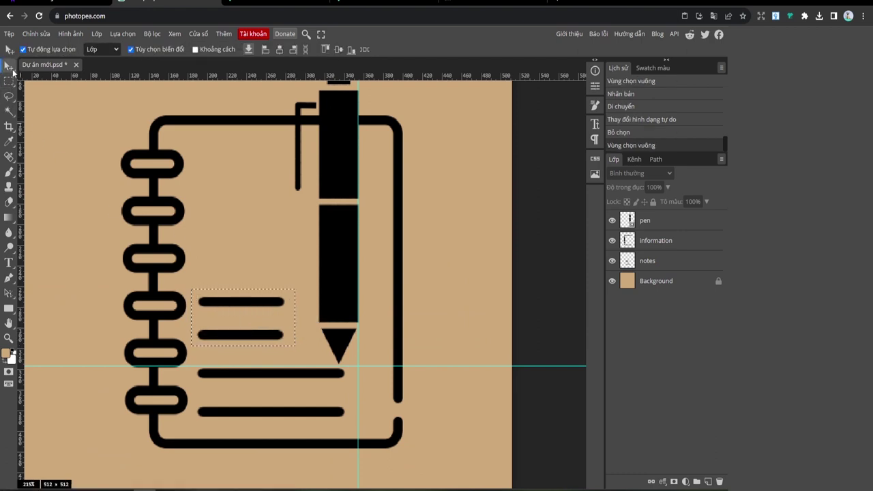
click(248, 271)
click(662, 261)
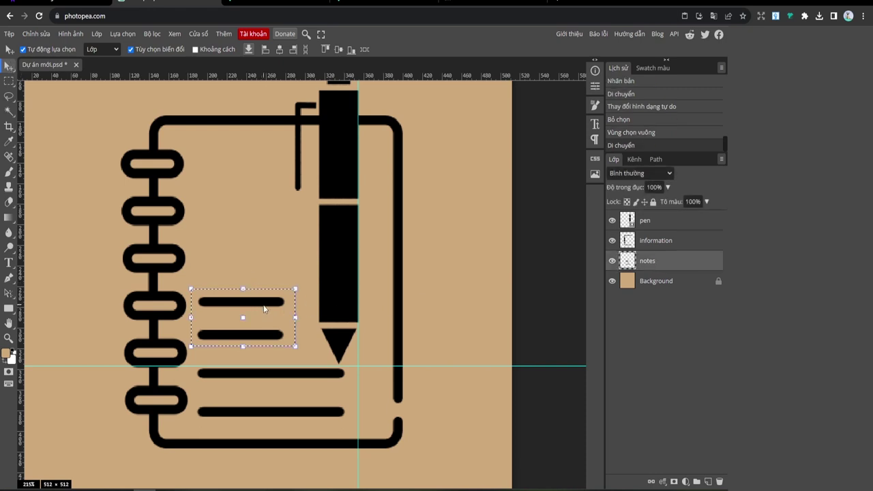
drag(265, 309, 266, 249)
key(Down)
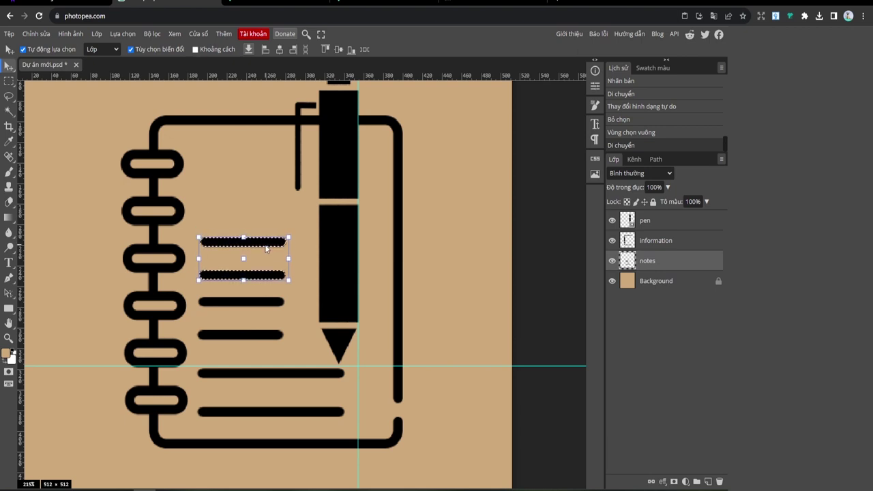
alt+click(266, 249)
key(ctrl+d)
Hide the cyan guides with Ctrl+;.
scroll(423, 302, down, 3)
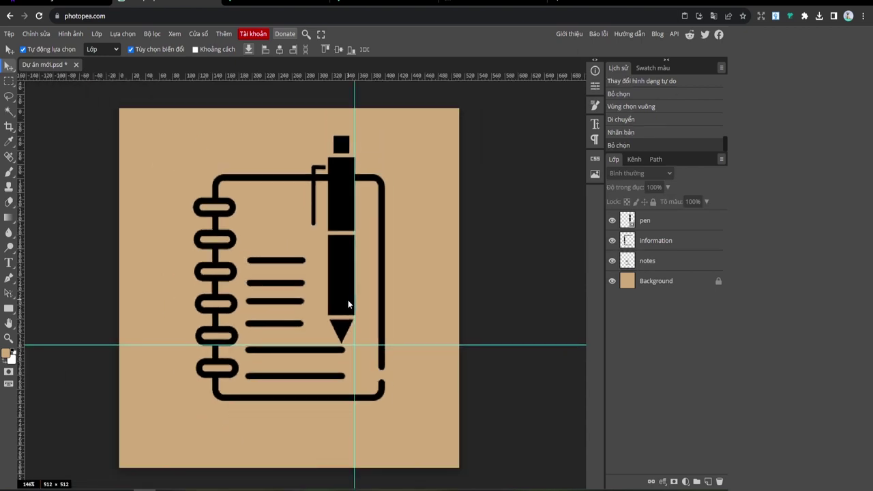
scroll(348, 304, down, 2)
key(ctrl+semicolon)
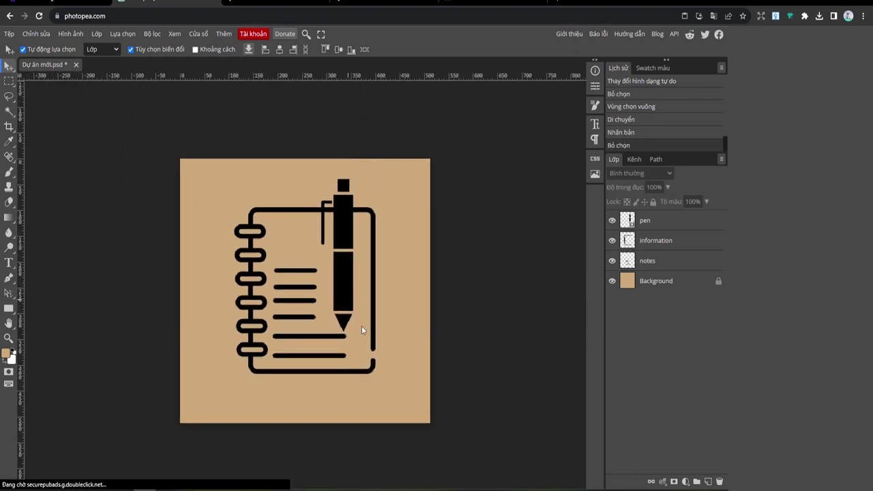
scroll(362, 326, down, 2)
scroll(391, 364, down, 1)
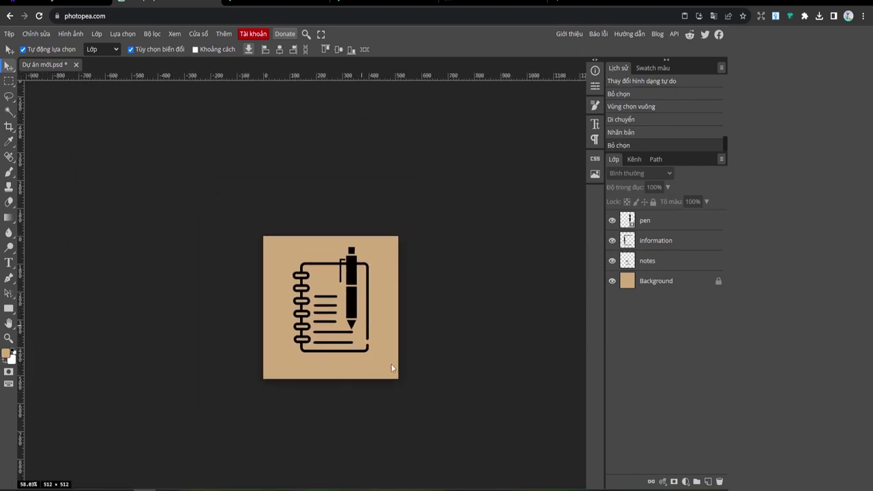
Scale the pen, notebook and note-line layers together to about 91% and center them on the canvas.
click(660, 281)
click(653, 202)
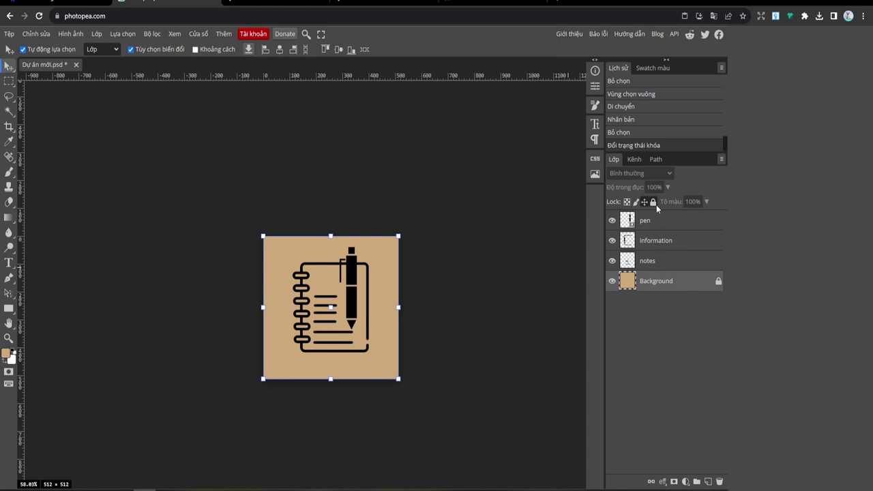
drag(418, 355, 289, 249)
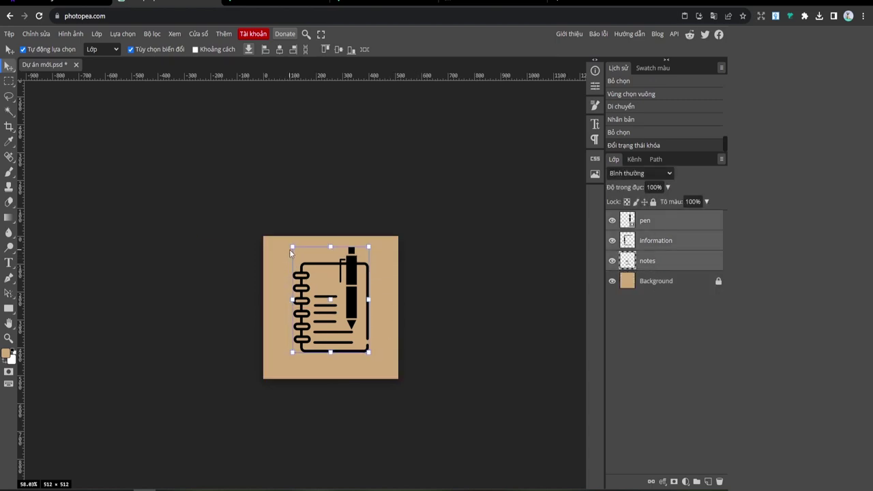
key(ctrl+t)
drag(291, 247, 300, 257)
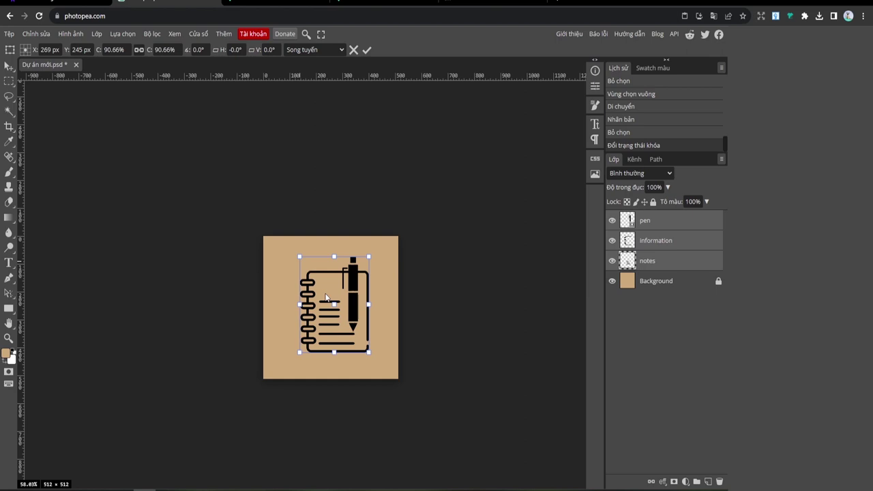
drag(349, 313, 347, 319)
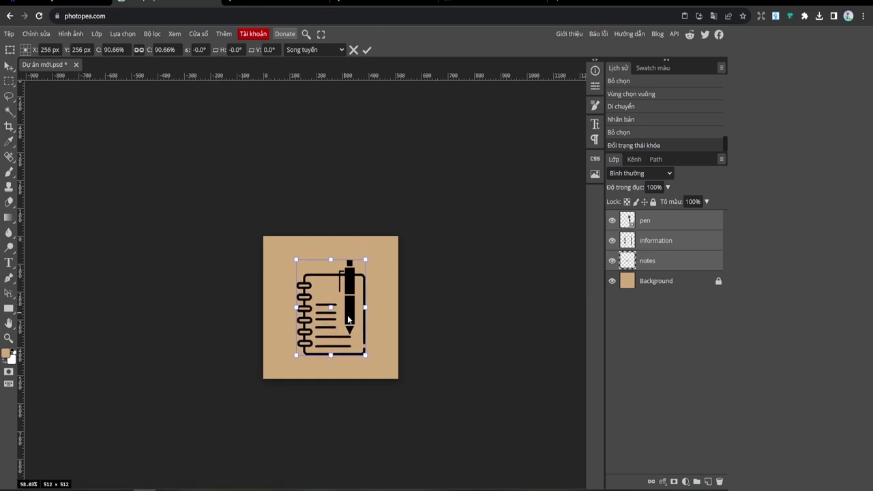
key(Return)
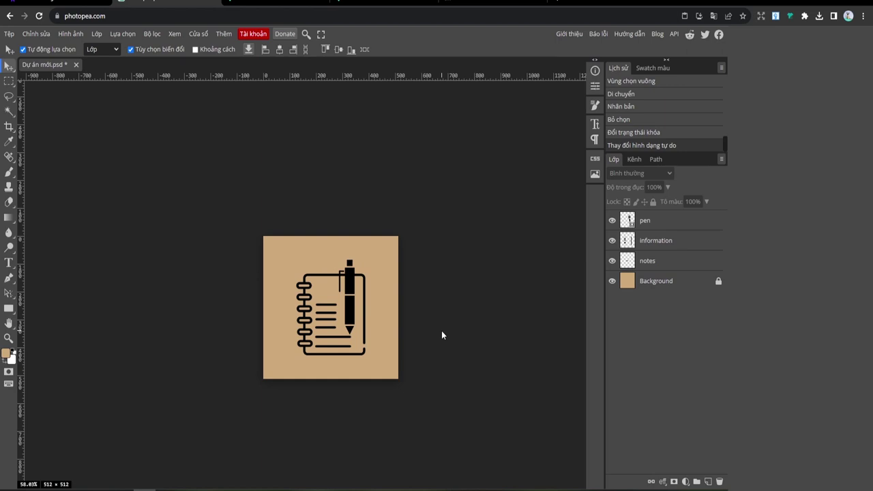
scroll(441, 330, up, 1)
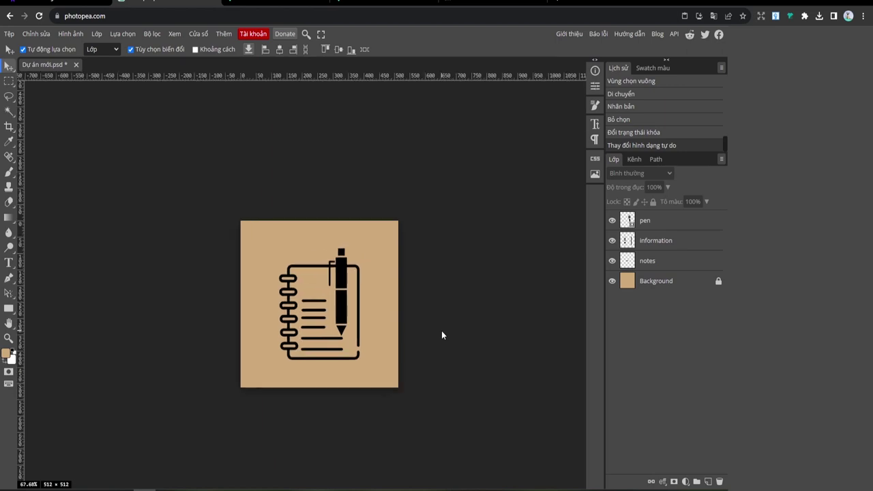
scroll(382, 310, down, 1)
scroll(383, 310, up, 1)
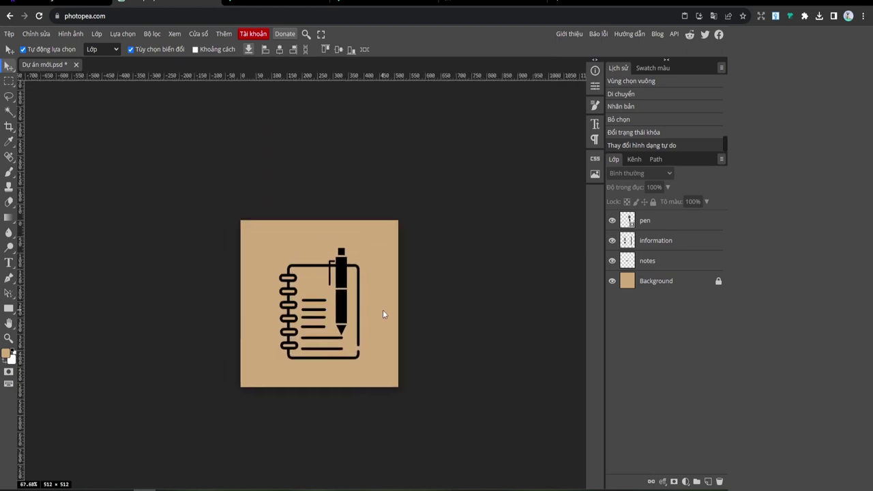
scroll(364, 362, up, 2)
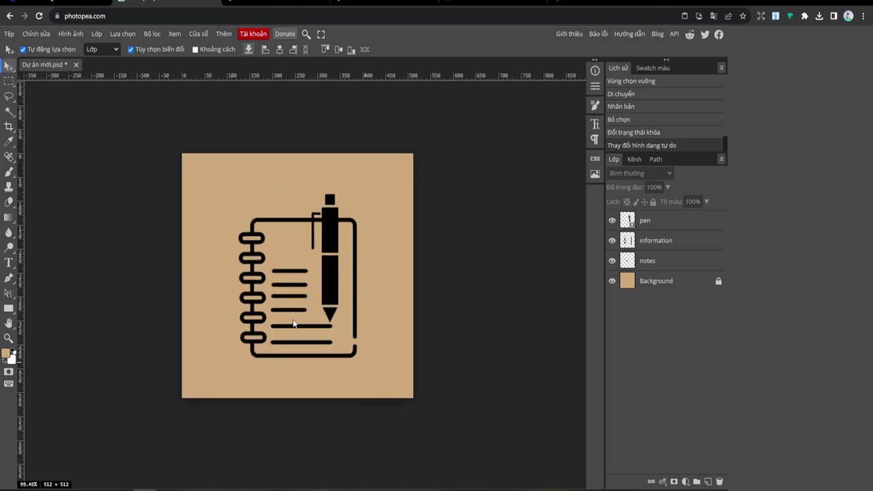
scroll(294, 323, down, 1)
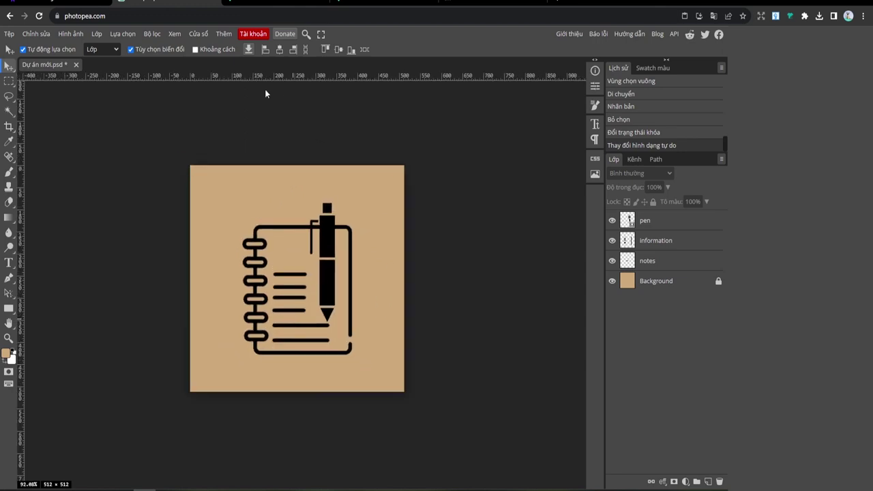
Export the image through Save for Web as a 512×512 PNG named 'icon app'.
click(9, 35)
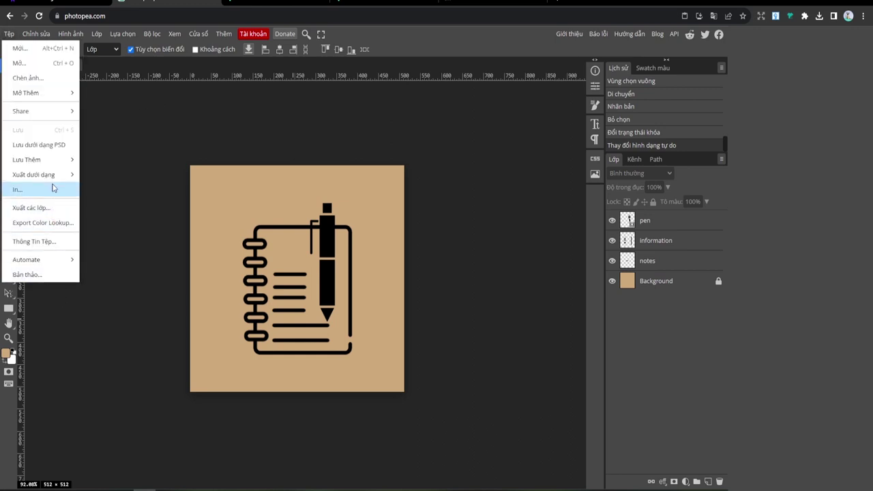
mouse_move(34, 174)
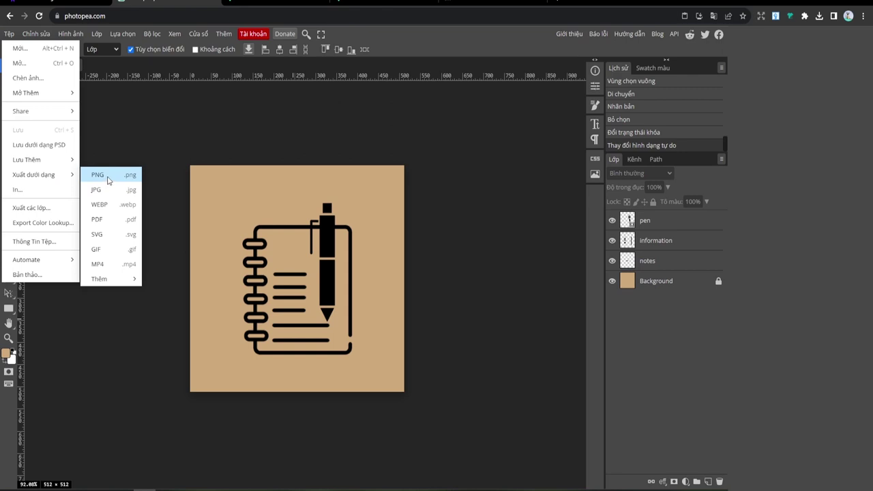
click(107, 176)
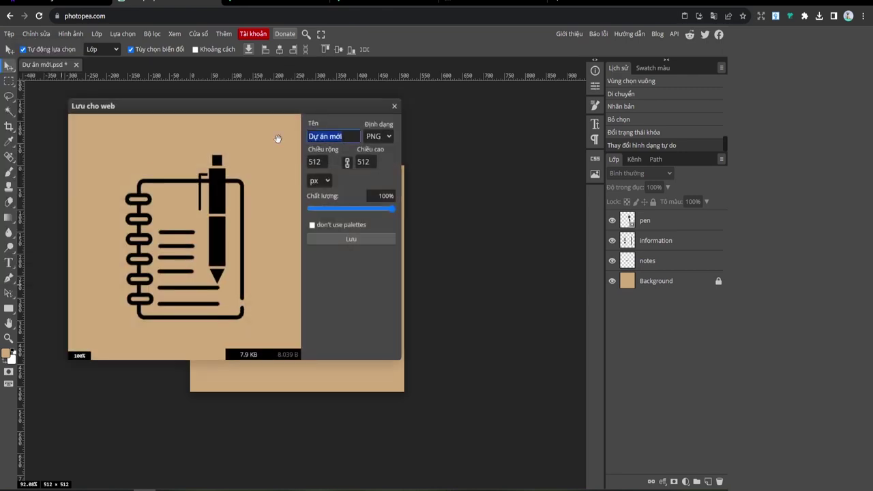
text(icon app)
mouse_move(251, 111)
mouse_down()
mouse_move(300, 201)
mouse_move(308, 189)
mouse_up()
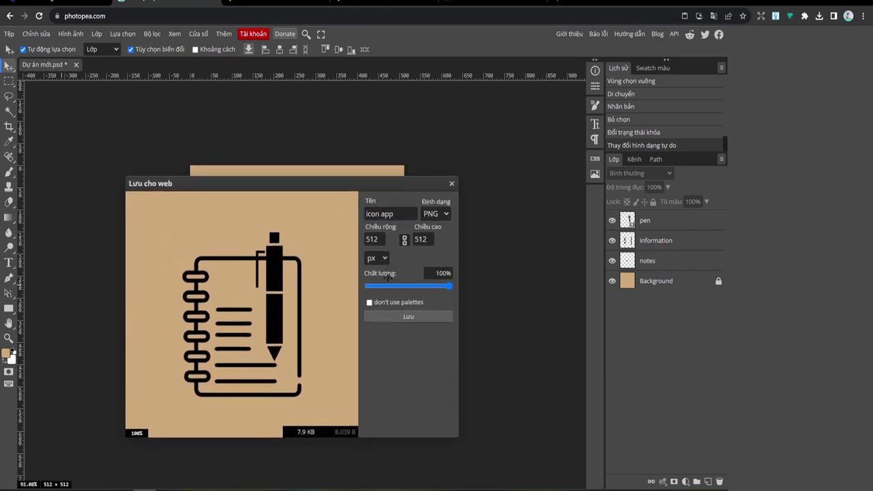
drag(308, 183, 334, 199)
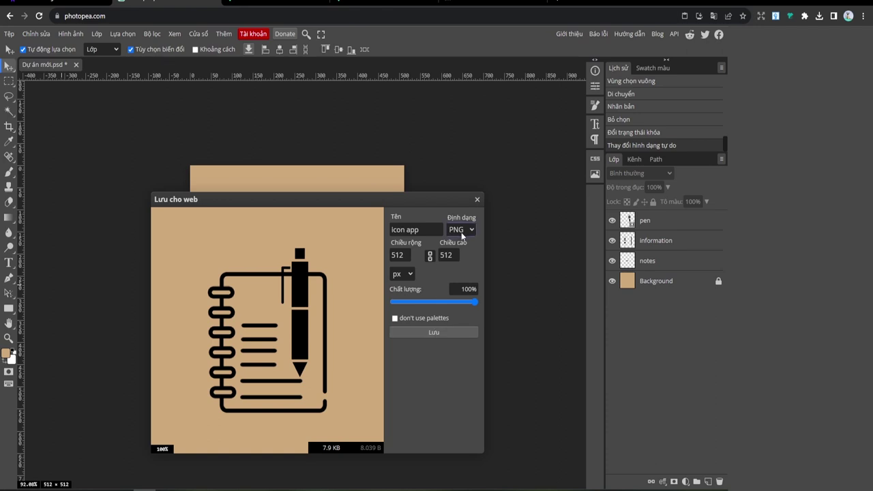
click(419, 230)
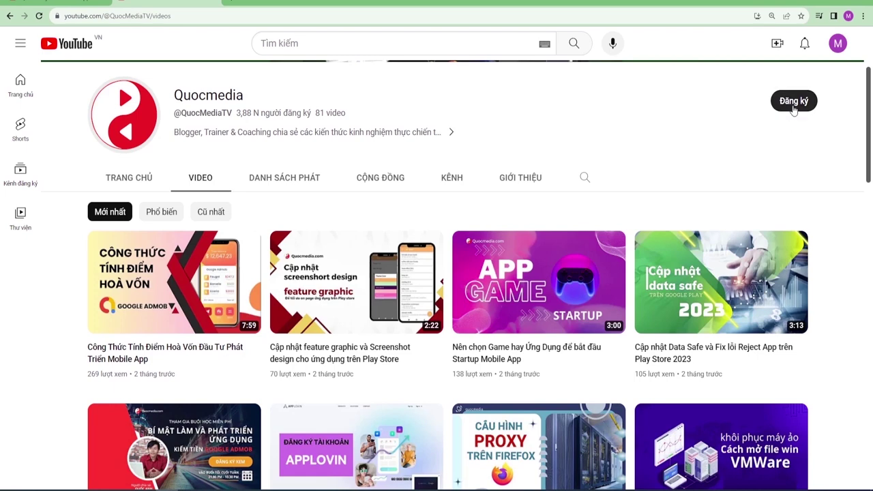
Subscribe to the Quocmedia channel with notifications set to All.
click(794, 104)
click(794, 106)
click(793, 127)
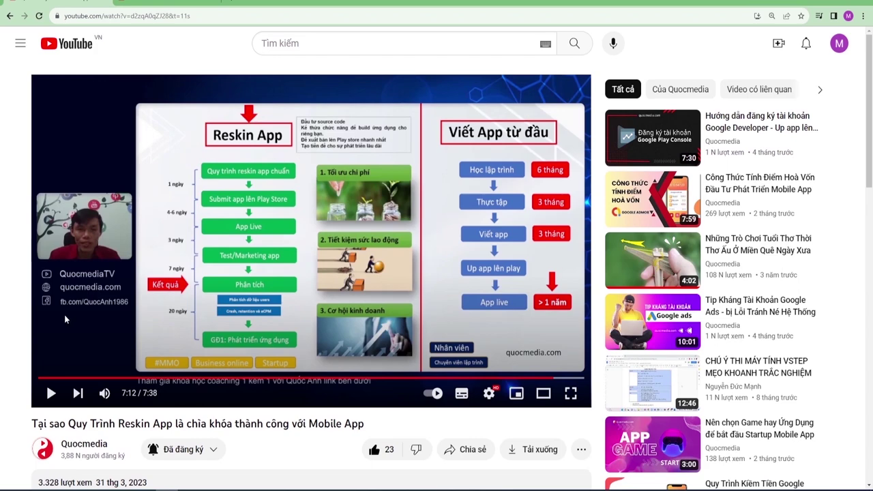
Scroll down the Reskin App video page to read its description.
scroll(64, 319, down, 1)
scroll(64, 319, down, 2)
scroll(65, 320, down, 1)
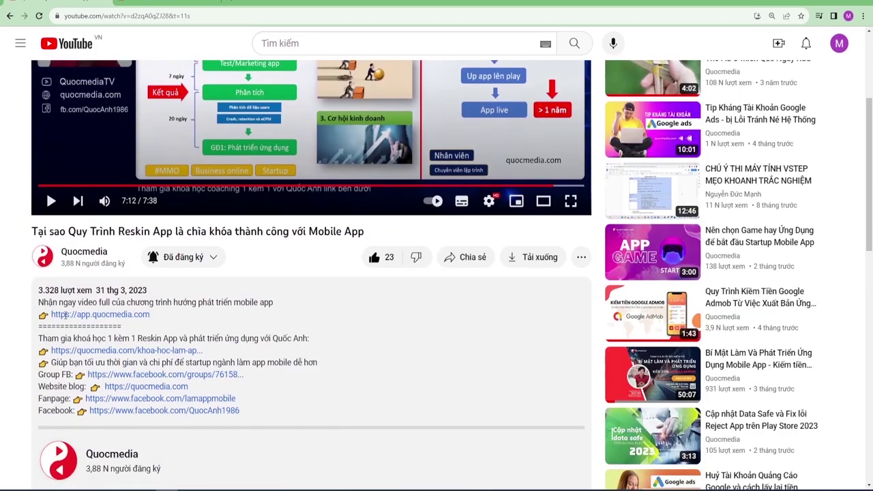
mouse_move(92, 483)
scroll(257, 362, down, 1)
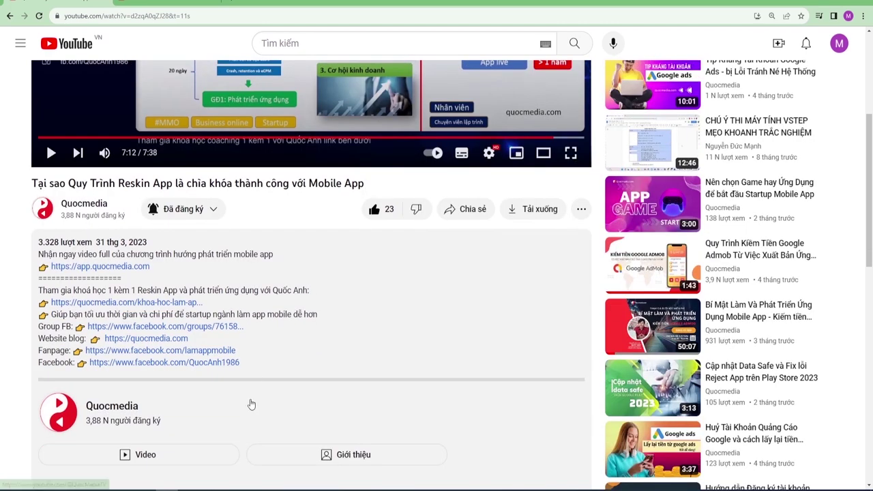
scroll(250, 404, up, 1)
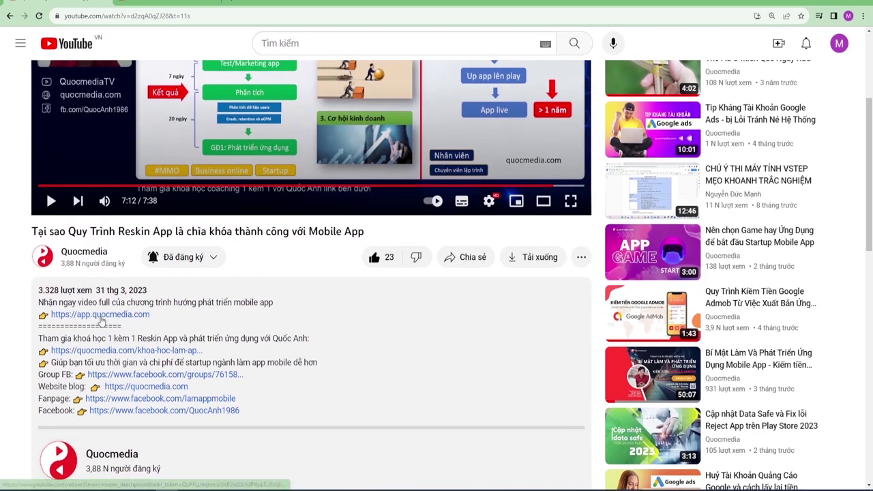